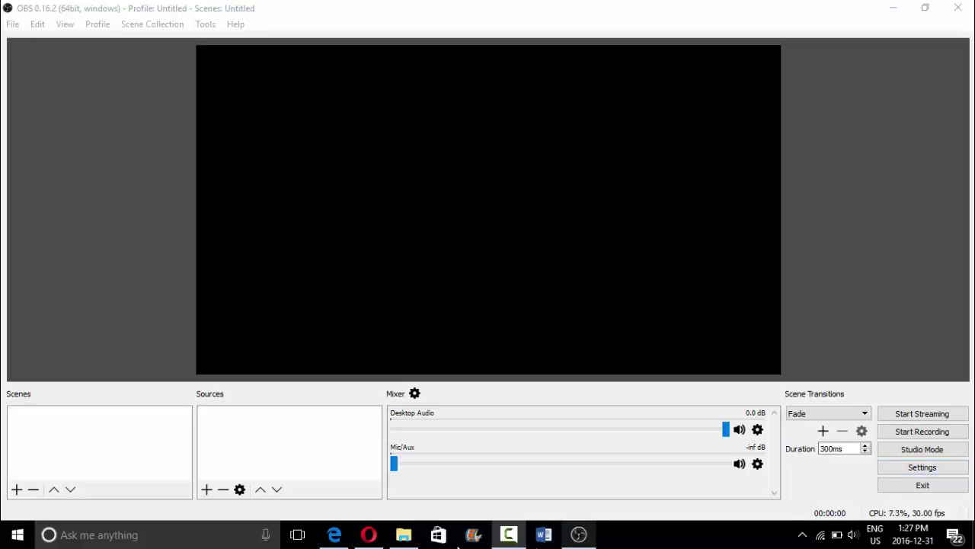
# Revisit the Google results and the obsproject.com homepage in Edge, then minimize the browser
pyautogui.click(336, 538)
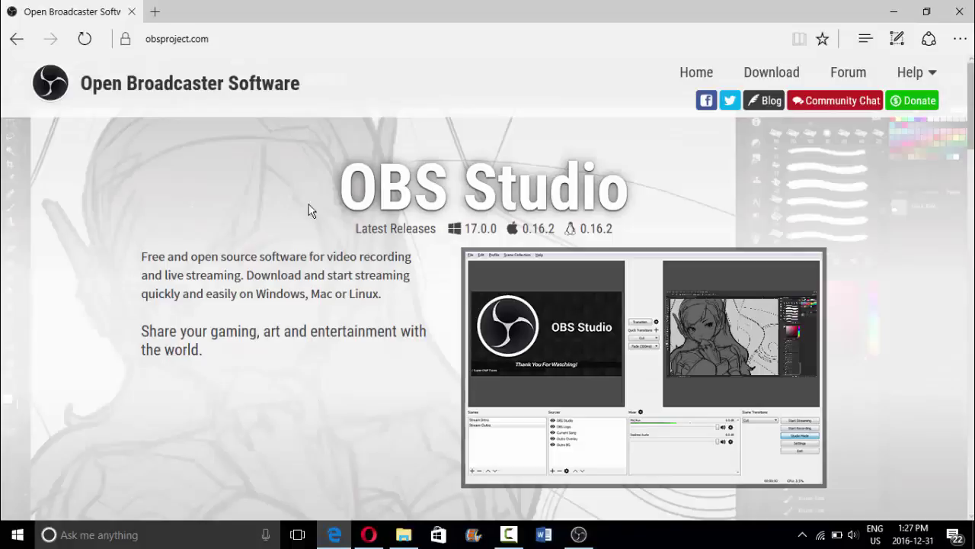
pyautogui.click(22, 43)
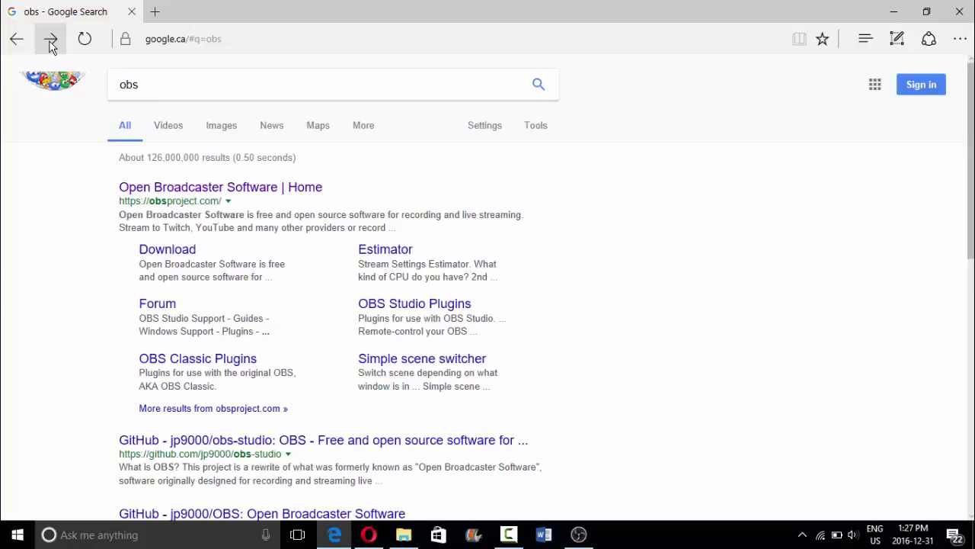
pyautogui.click(50, 38)
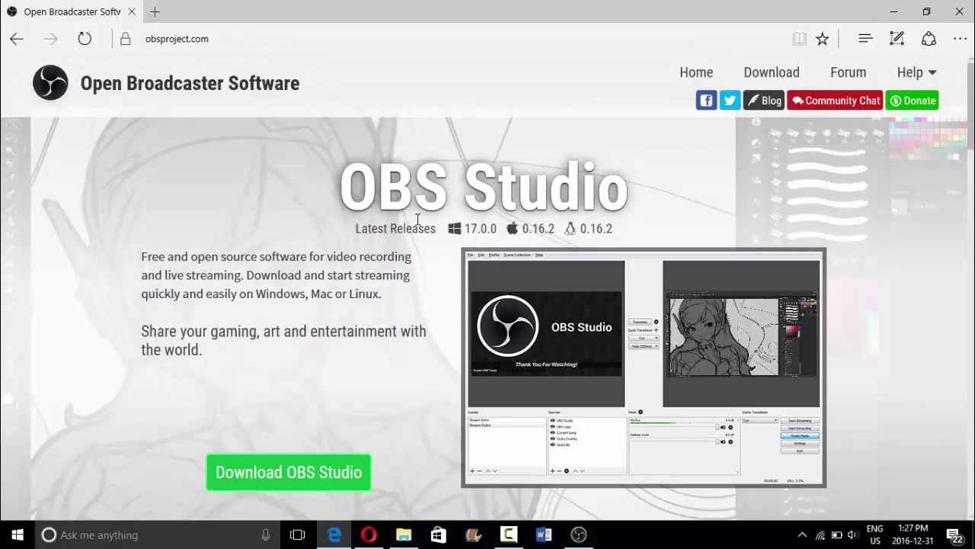
pyautogui.click(888, 10)
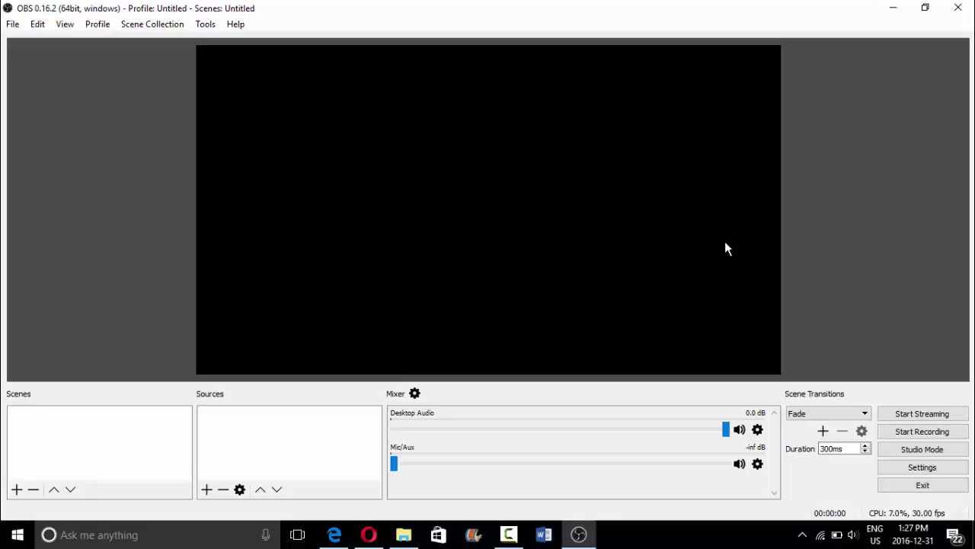
# Open Settings and keep English language, Default theme and the system tray icon enabled
pyautogui.click(947, 470)
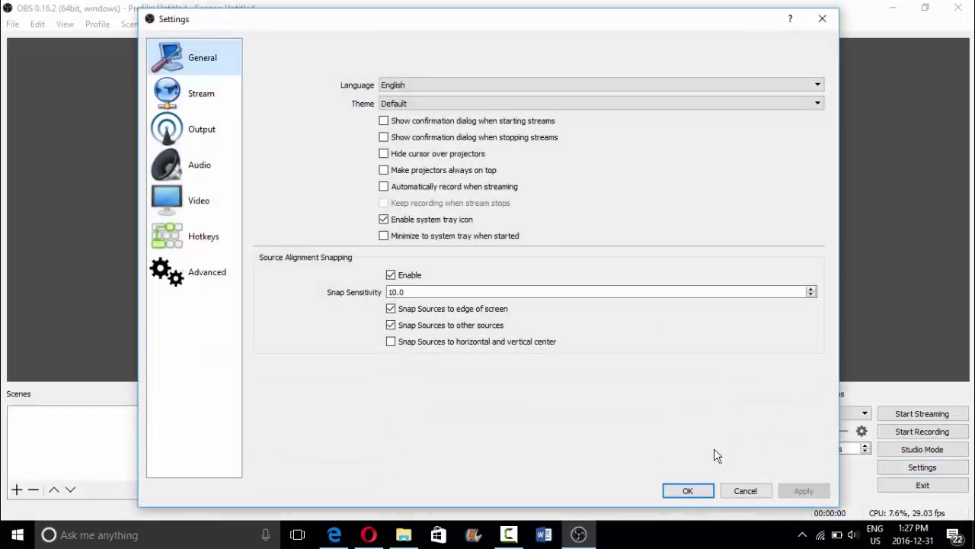
pyautogui.click(468, 86)
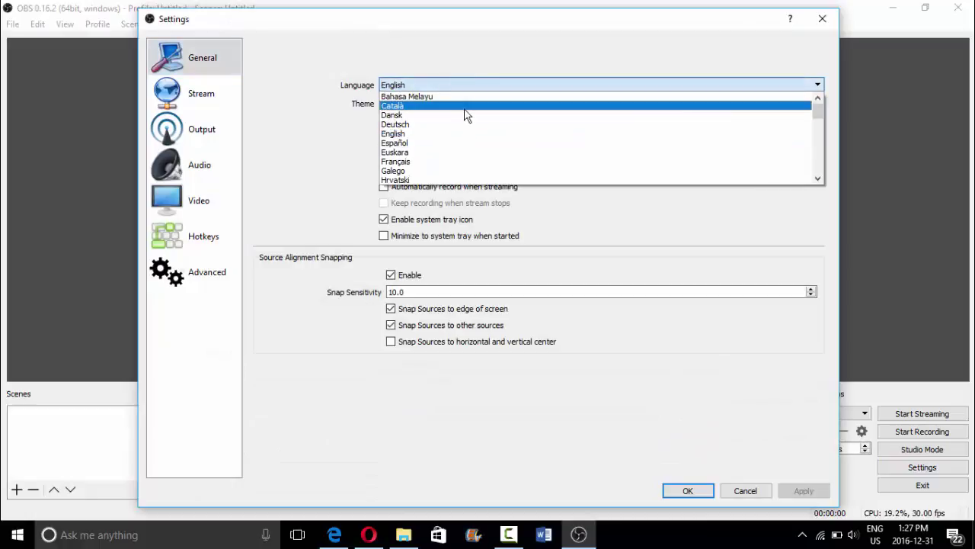
pyautogui.click(454, 136)
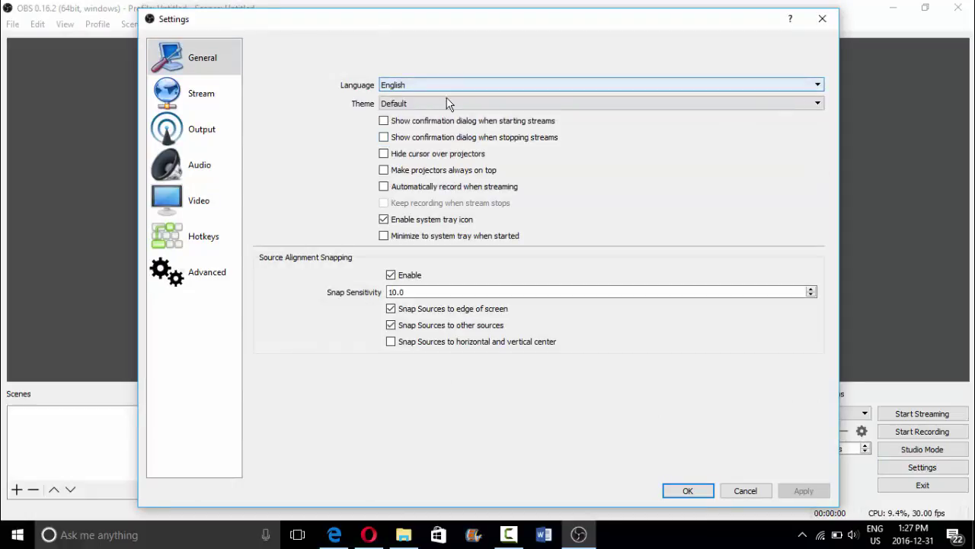
pyautogui.click(448, 103)
pyautogui.click(438, 124)
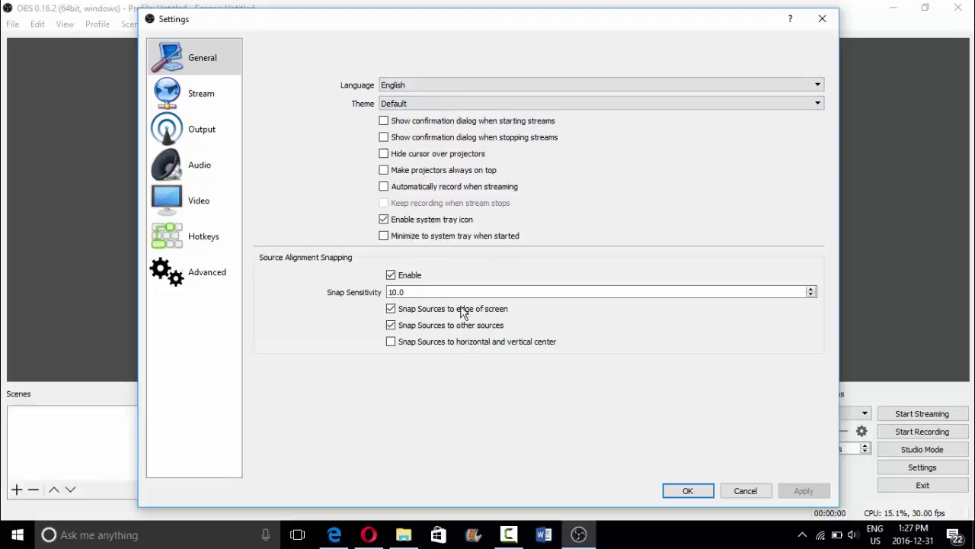
pyautogui.click(446, 220)
pyautogui.click(447, 221)
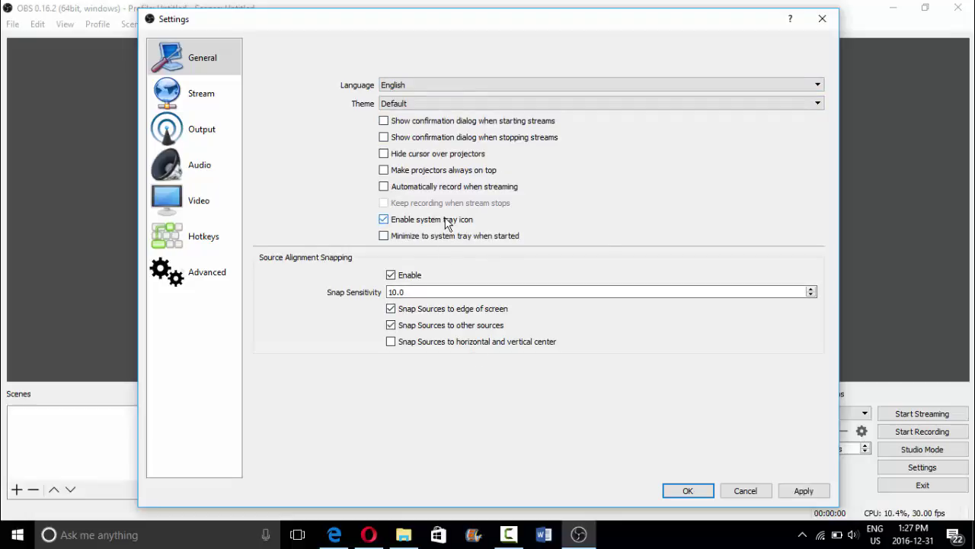
# Set the stream service to YouTube / YouTube Gaming with the Primary YouTube ingest server
pyautogui.click(202, 94)
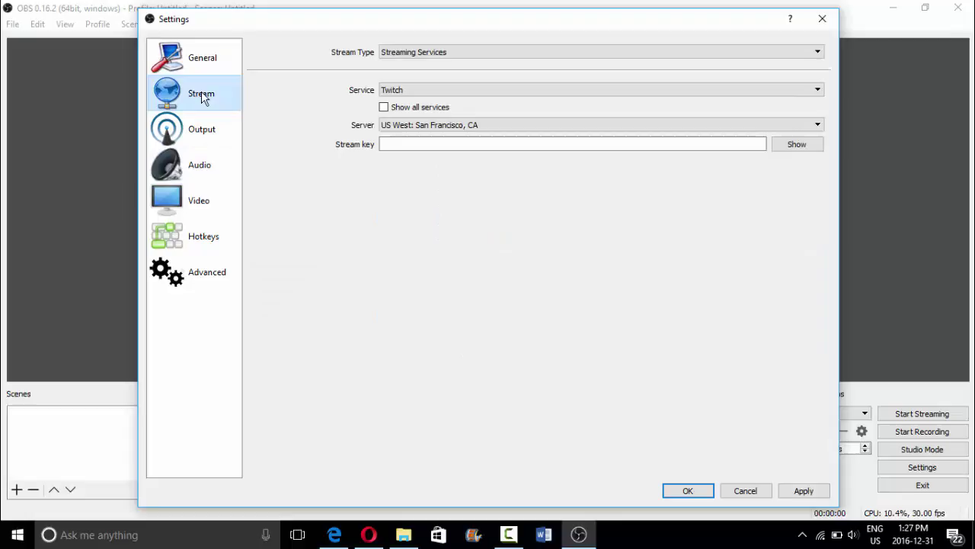
pyautogui.click(408, 89)
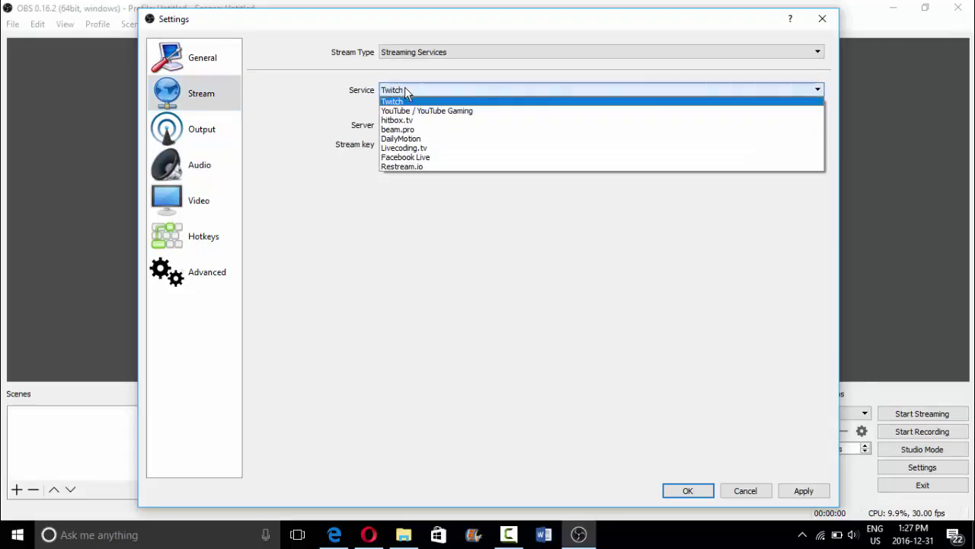
pyautogui.click(400, 110)
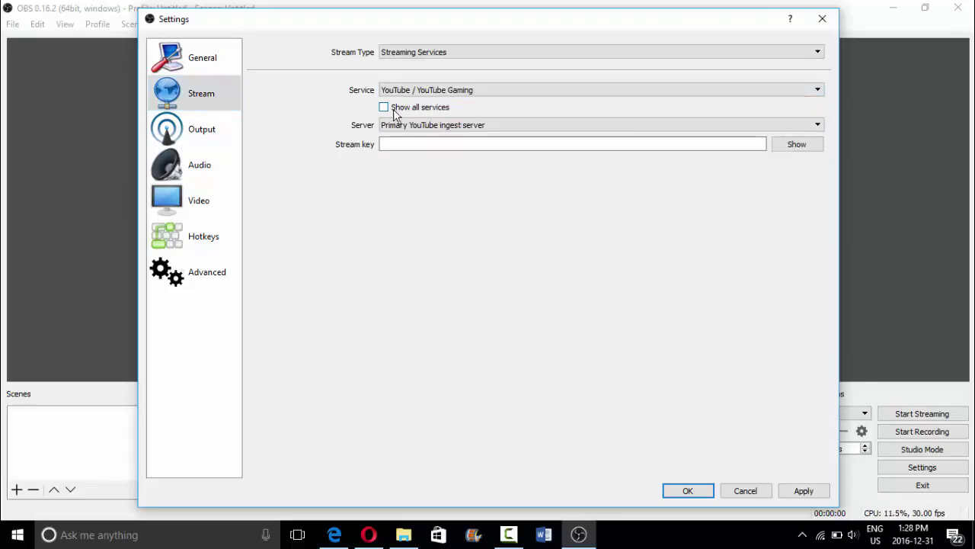
pyautogui.click(396, 128)
pyautogui.click(399, 137)
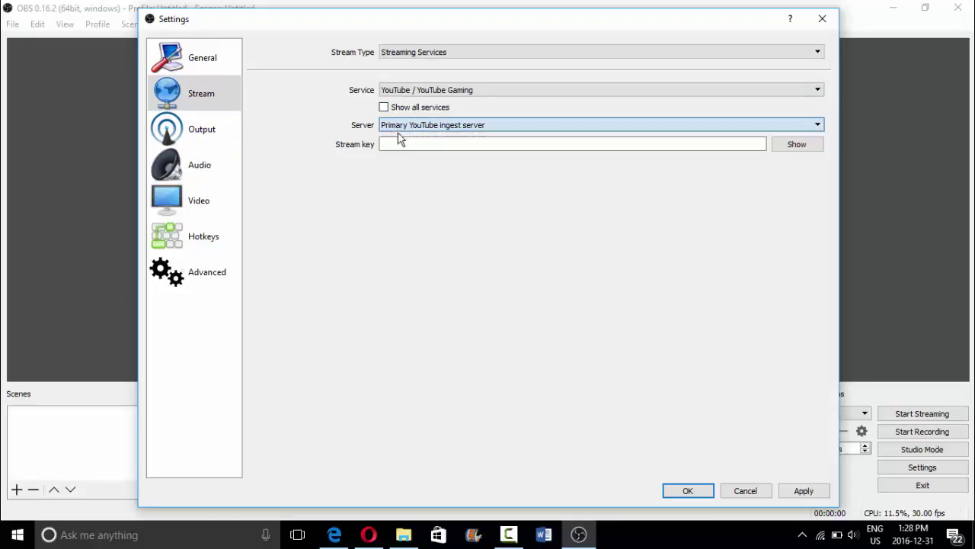
pyautogui.click(429, 91)
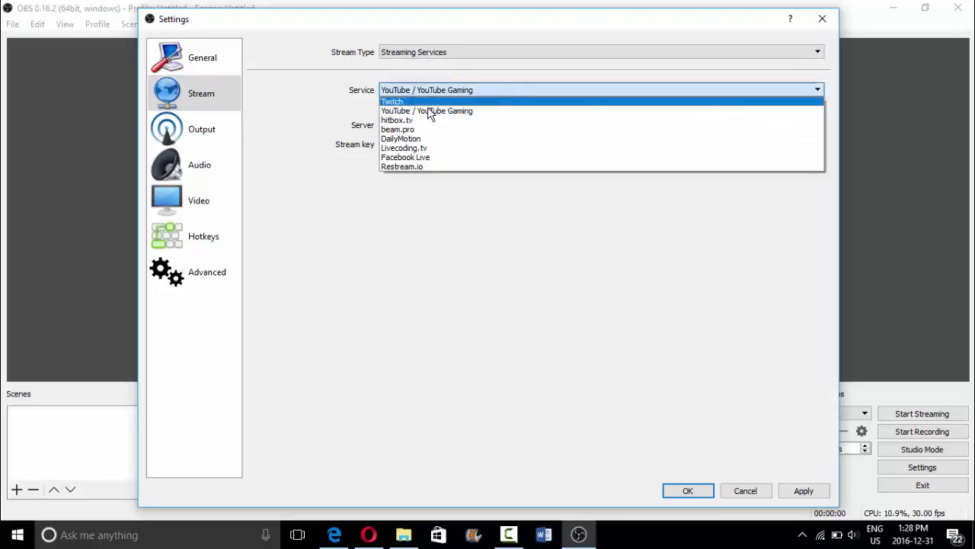
pyautogui.click(425, 112)
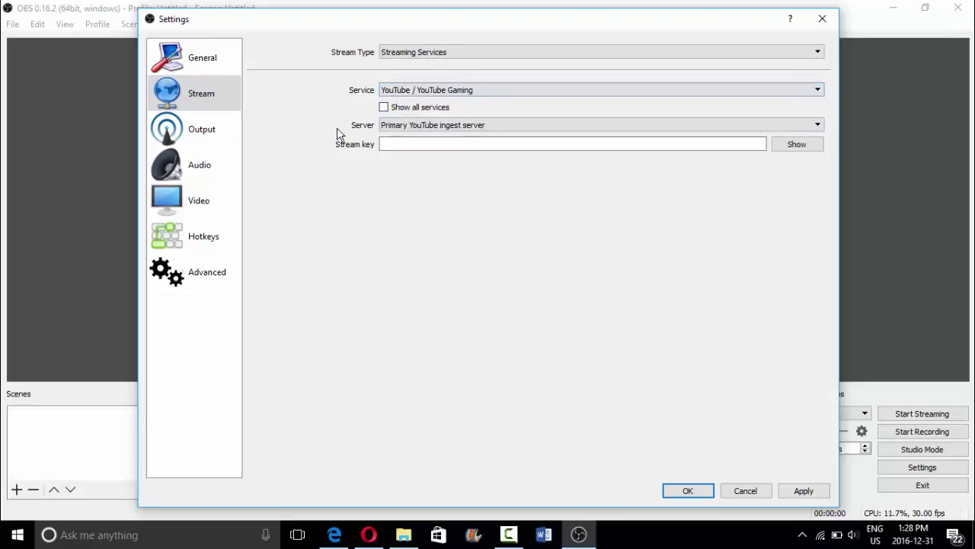
# In Output settings, keep Simple mode, 2500 video bitrate and the Software (x264) encoder
pyautogui.click(217, 147)
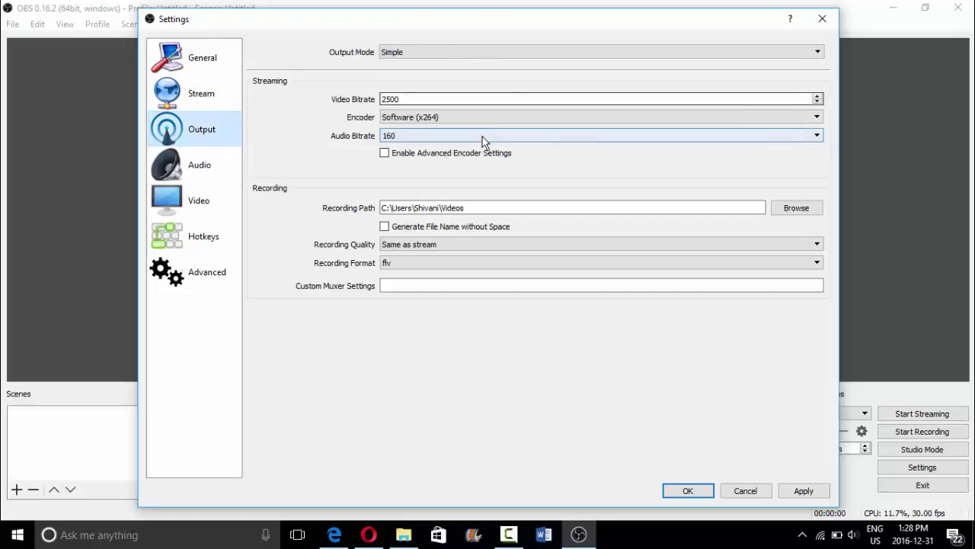
pyautogui.click(517, 53)
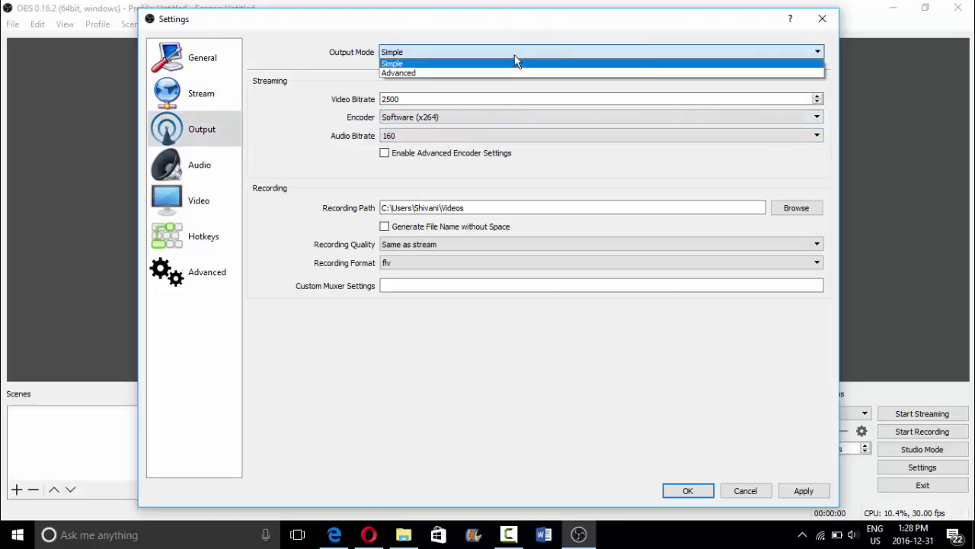
pyautogui.click(509, 67)
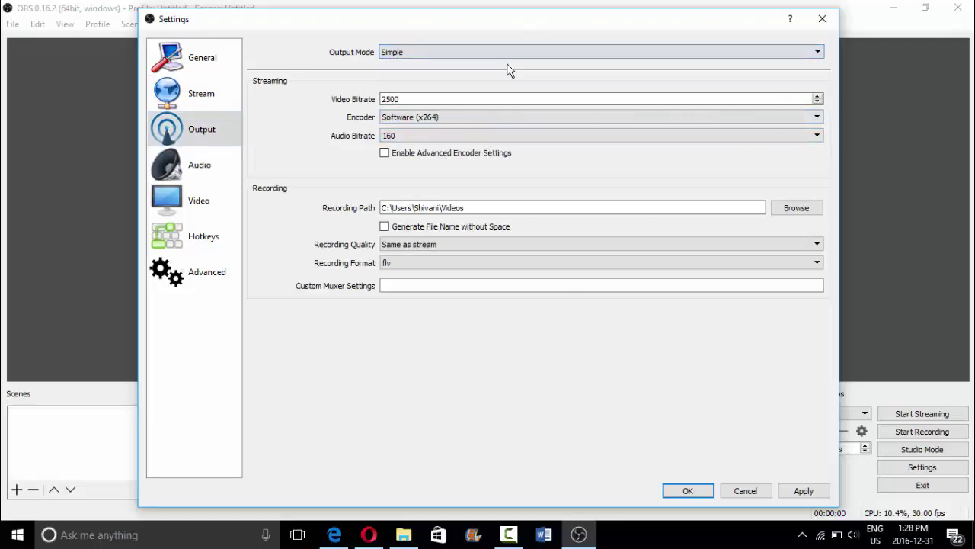
pyautogui.click(451, 100)
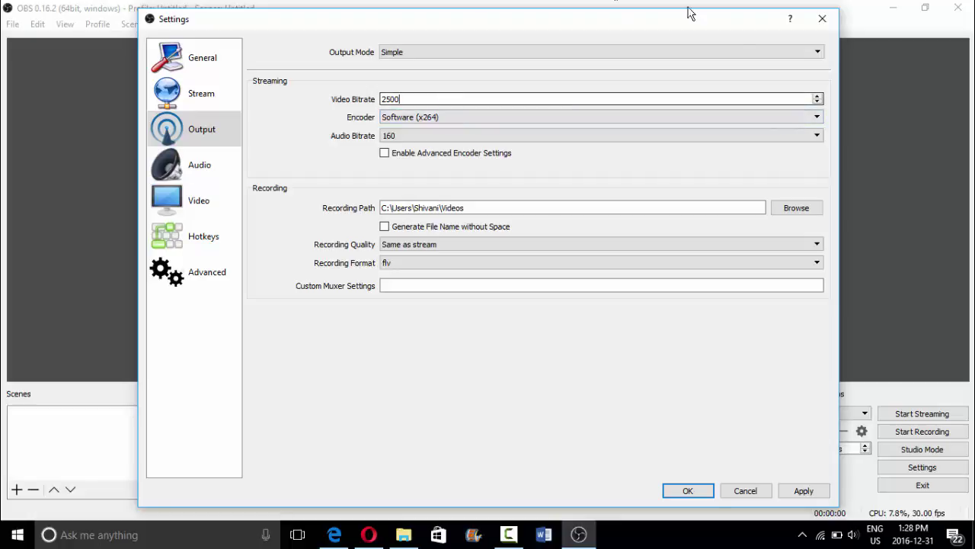
pyautogui.click(648, 116)
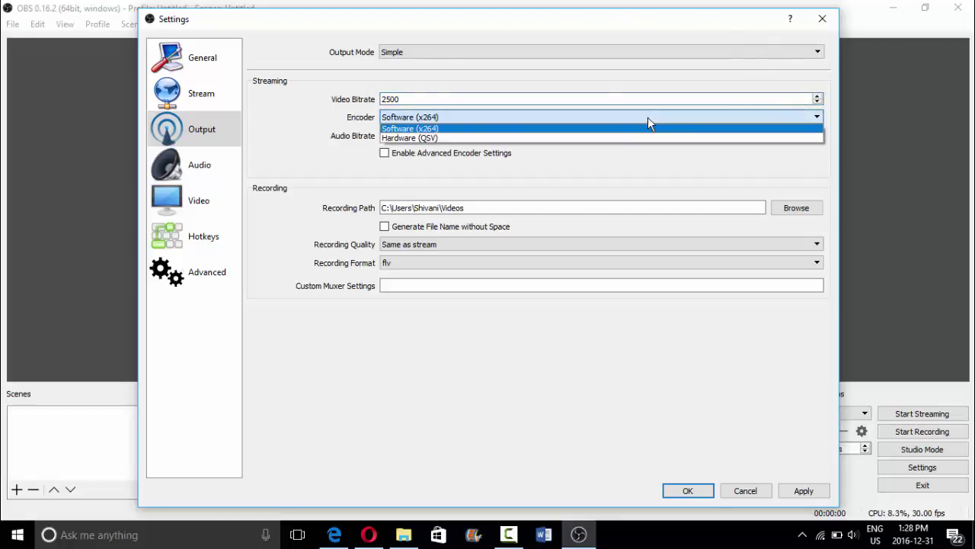
pyautogui.click(647, 116)
pyautogui.click(648, 117)
pyautogui.click(646, 116)
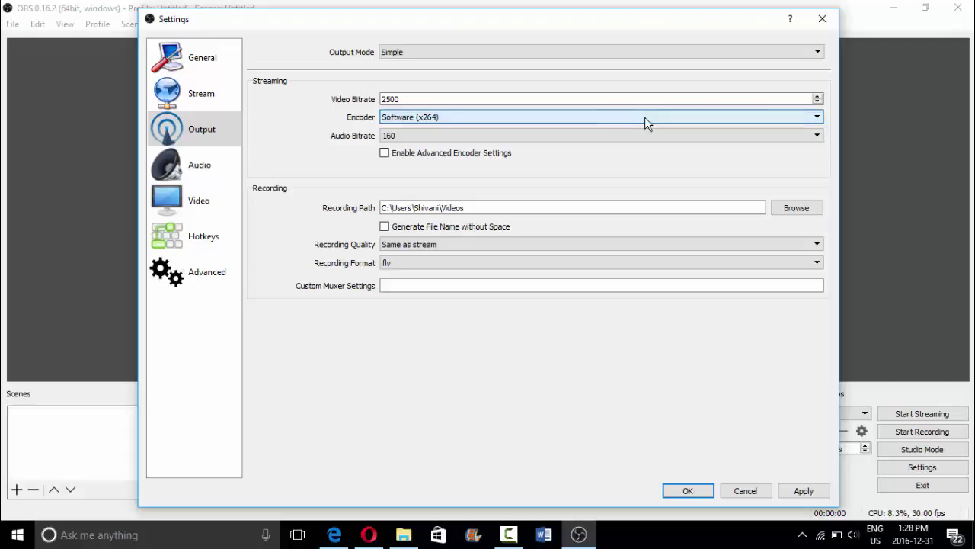
# Keep audio bitrate at 160, leave advanced encoder settings off, and browse for a recording folder
pyautogui.click(590, 140)
pyautogui.click(592, 141)
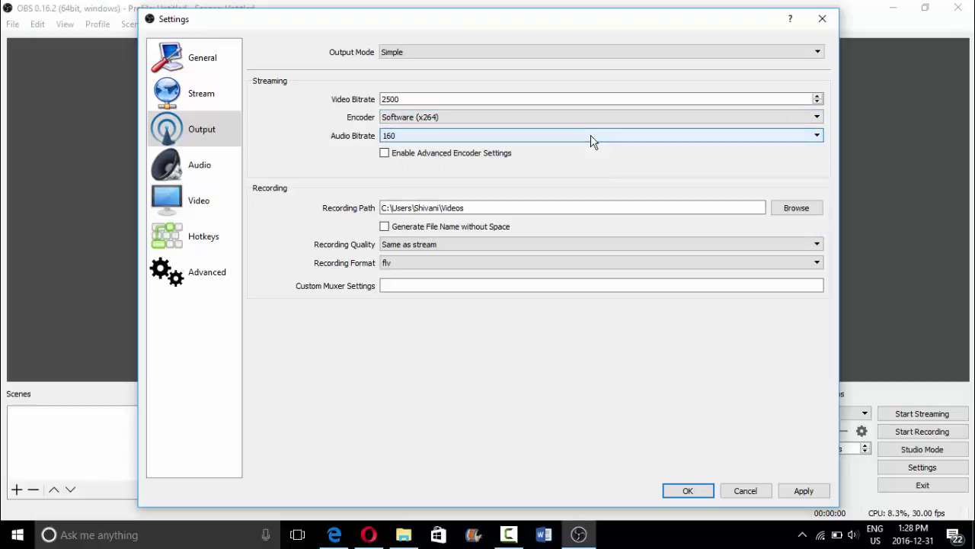
pyautogui.click(479, 154)
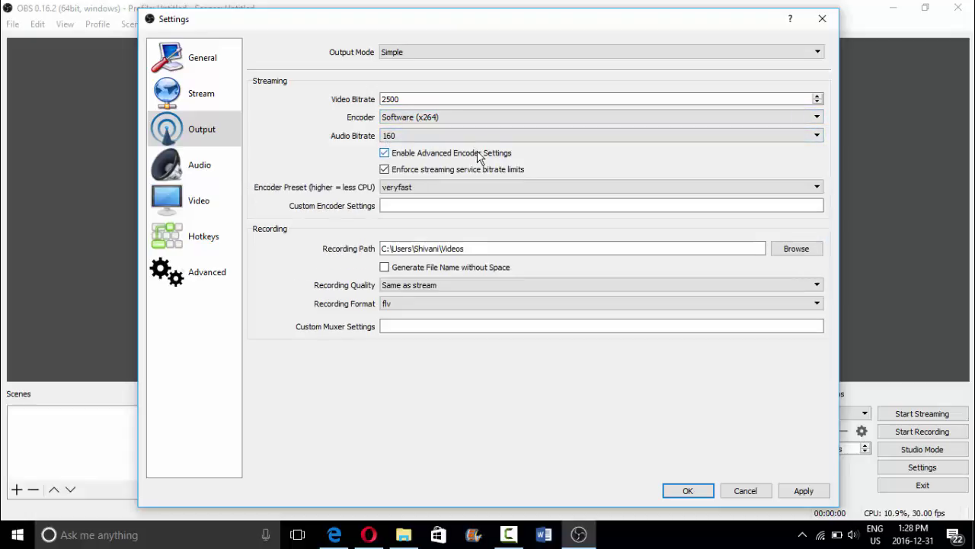
pyautogui.click(479, 154)
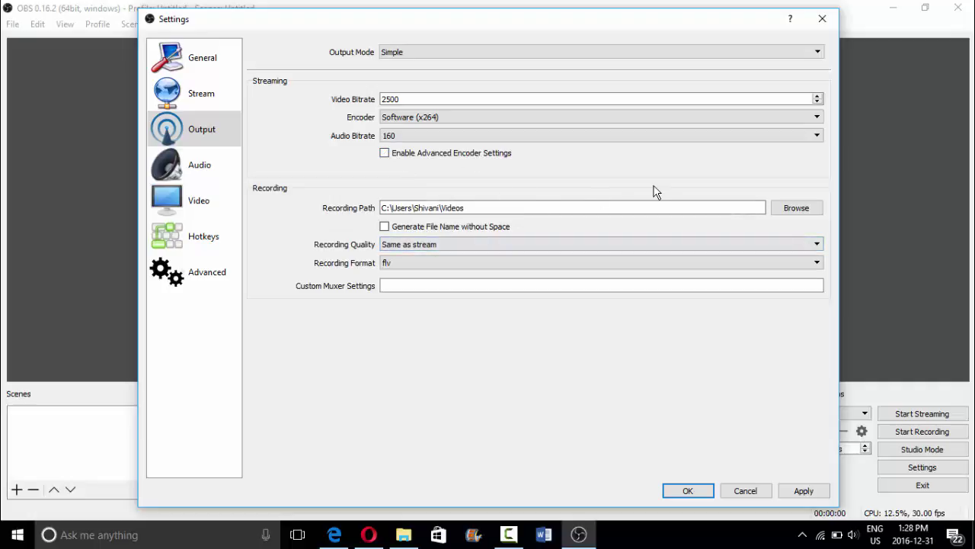
pyautogui.click(803, 212)
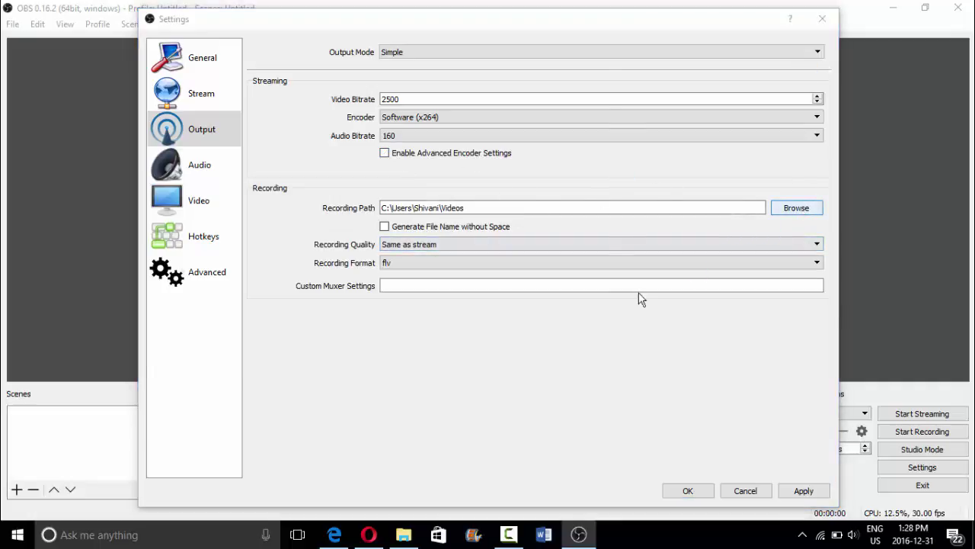
# Create a new folder named 'OBS Recordings' inside Videos
pyautogui.moveTo(619, 129); pyautogui.dragTo(620, 254)
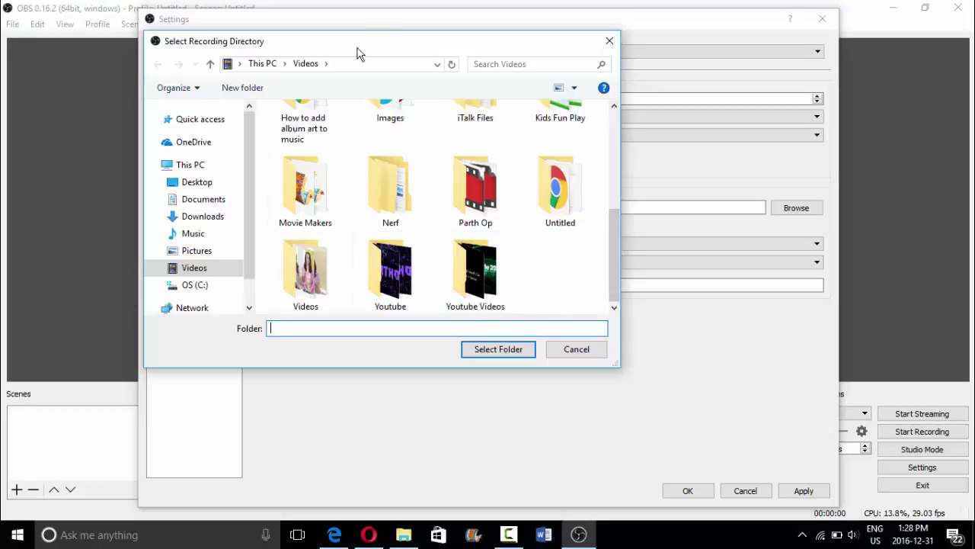
pyautogui.click(237, 88)
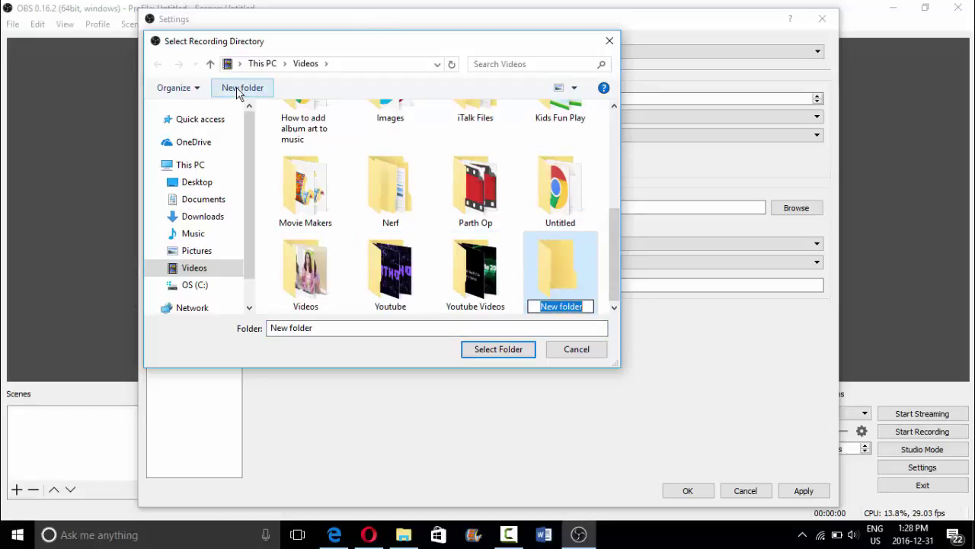
pyautogui.write('OBS')
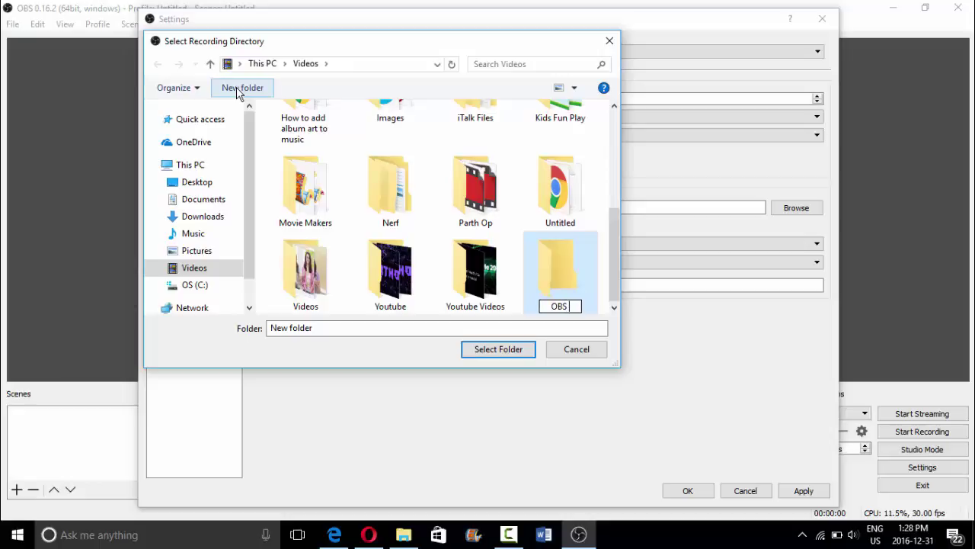
pyautogui.write(' Record')
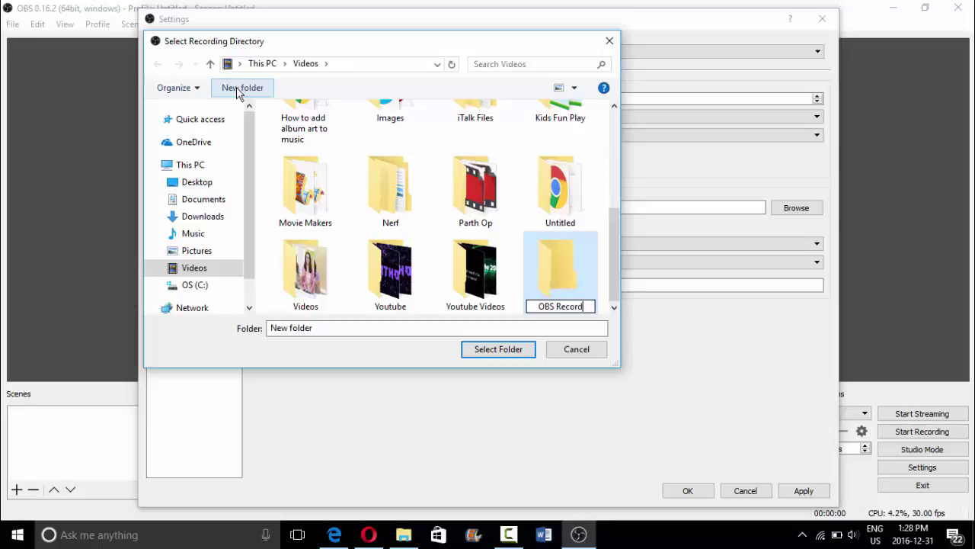
pyautogui.write('inga')
pyautogui.press('Return')
pyautogui.press('Return')
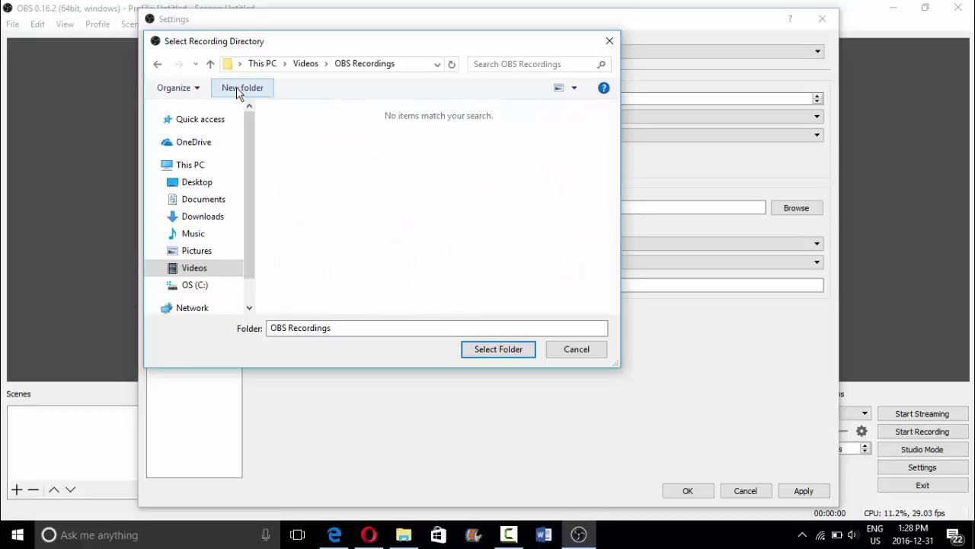
# Make OBS Recordings the recording path and keep recording quality at Same as stream
pyautogui.click(509, 351)
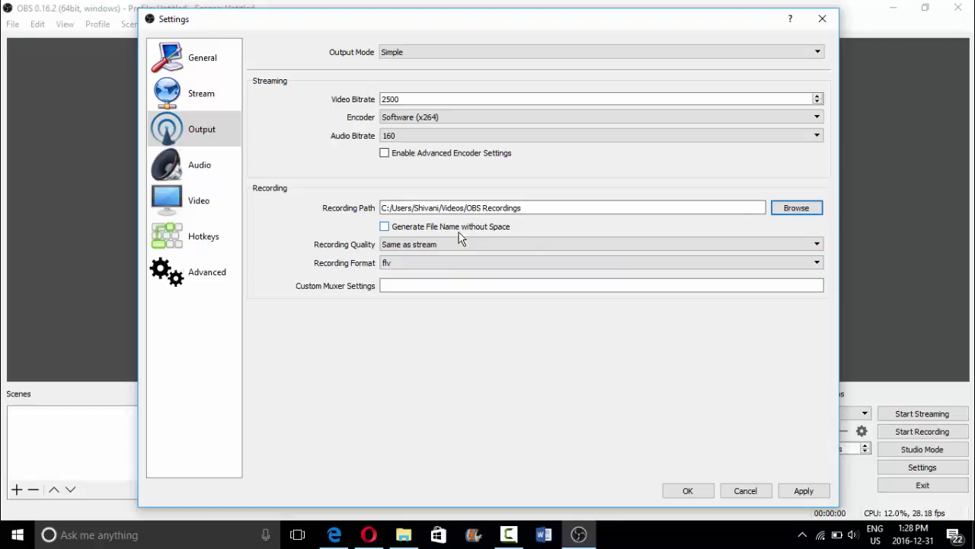
pyautogui.click(427, 244)
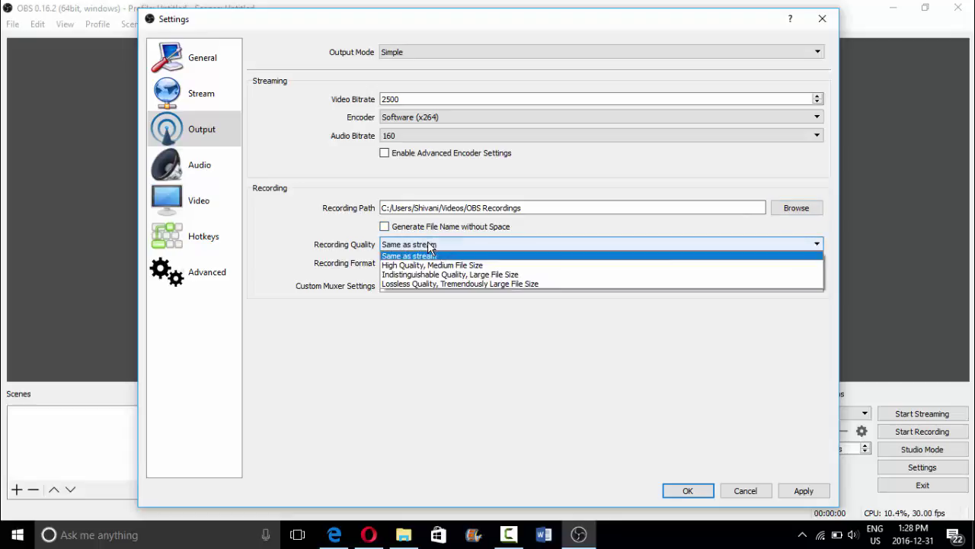
pyautogui.click(423, 258)
pyautogui.click(423, 245)
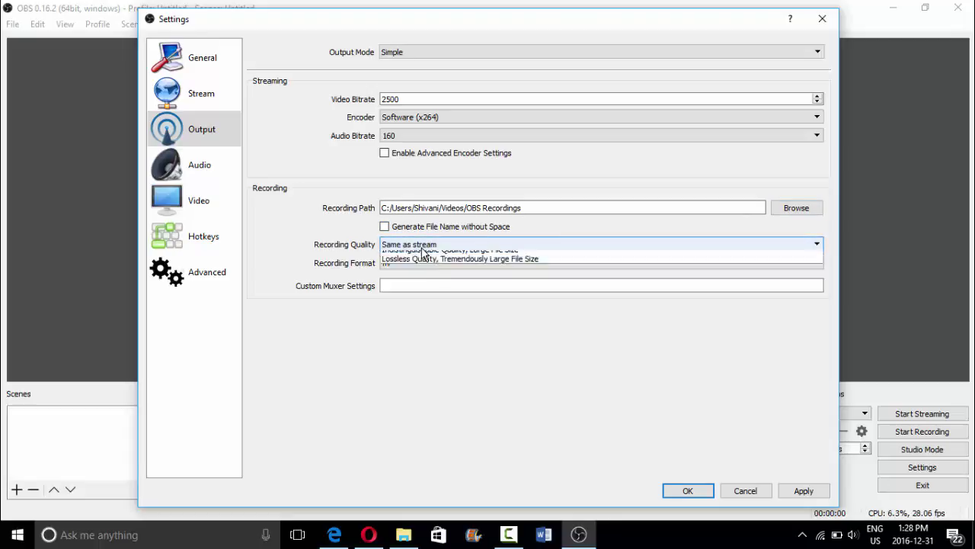
pyautogui.click(423, 248)
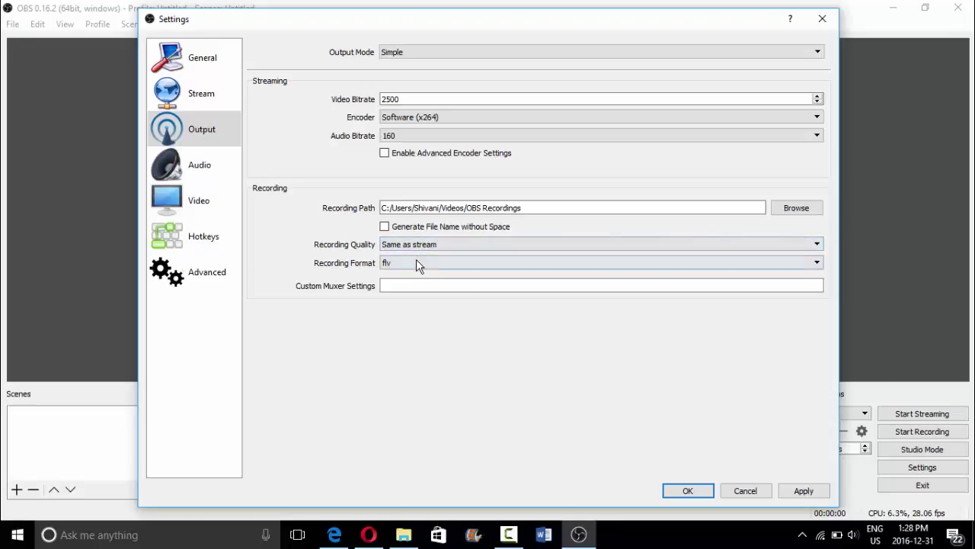
# Set the recording format to mp4, then review the Audio and Video settings
pyautogui.click(418, 263)
pyautogui.click(420, 282)
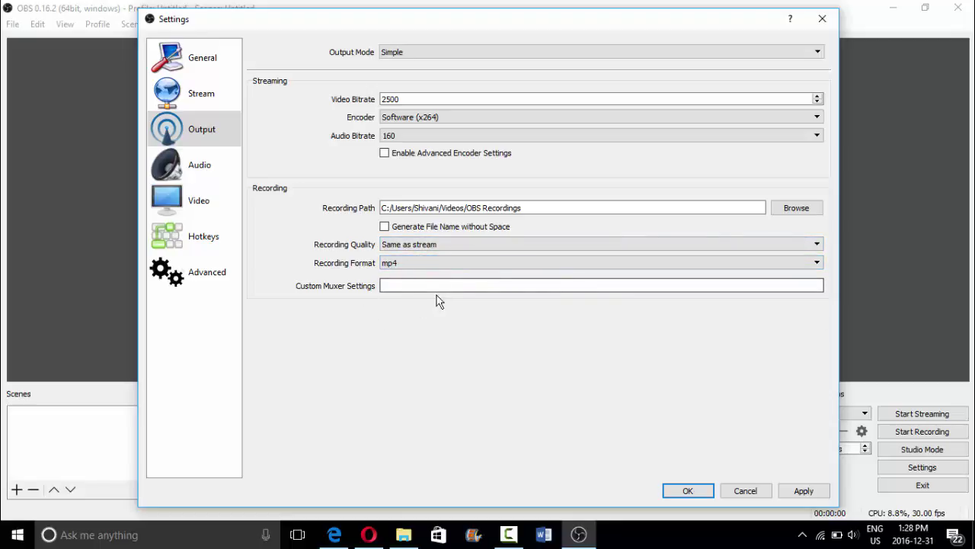
pyautogui.click(416, 267)
pyautogui.click(411, 273)
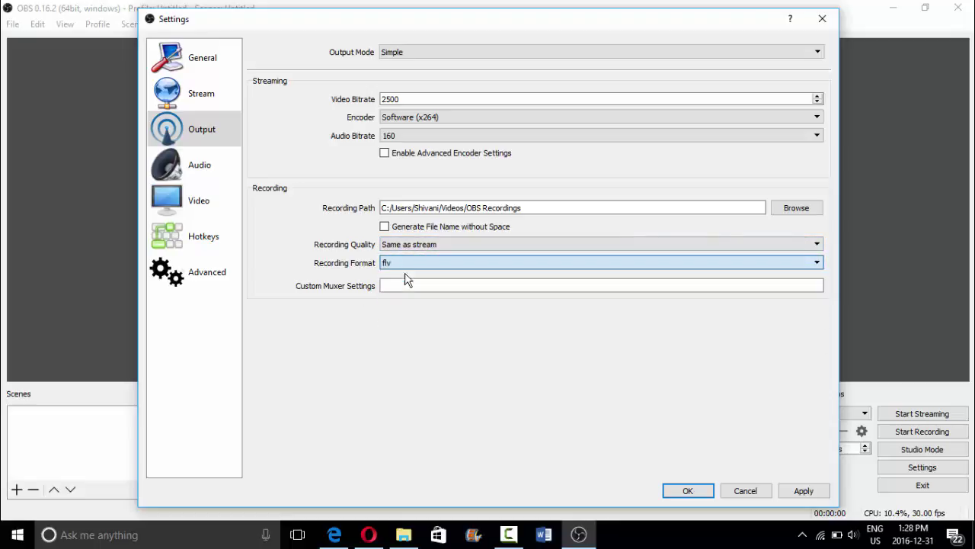
pyautogui.click(412, 264)
pyautogui.click(407, 282)
pyautogui.click(202, 169)
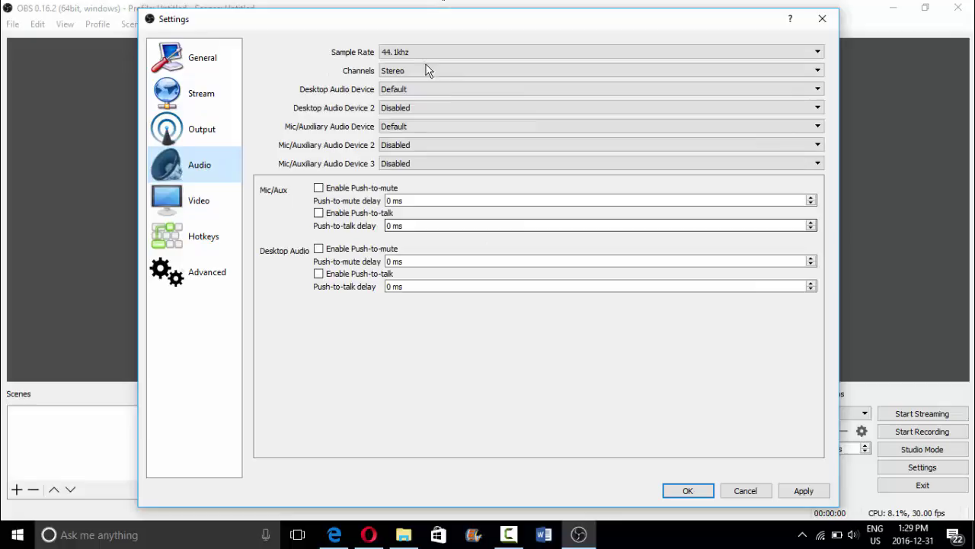
pyautogui.click(200, 207)
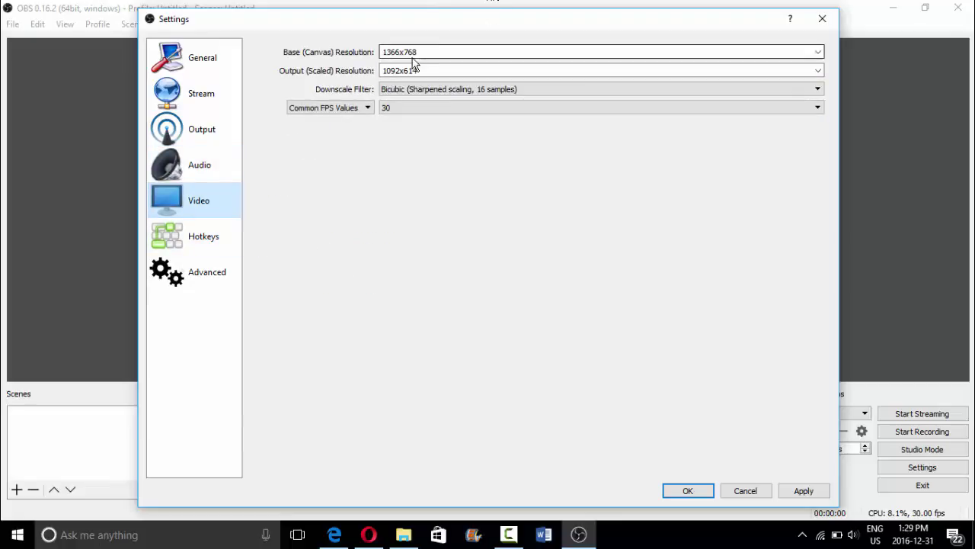
# Clear the Start/Stop Streaming and Start/Stop Recording hotkeys
pyautogui.click(196, 252)
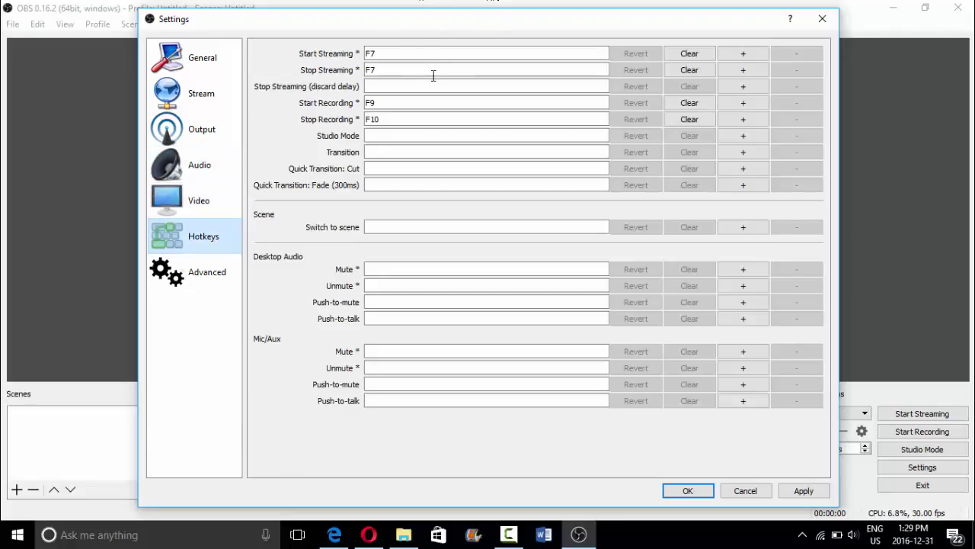
pyautogui.click(389, 53)
pyautogui.press('BackSpace')
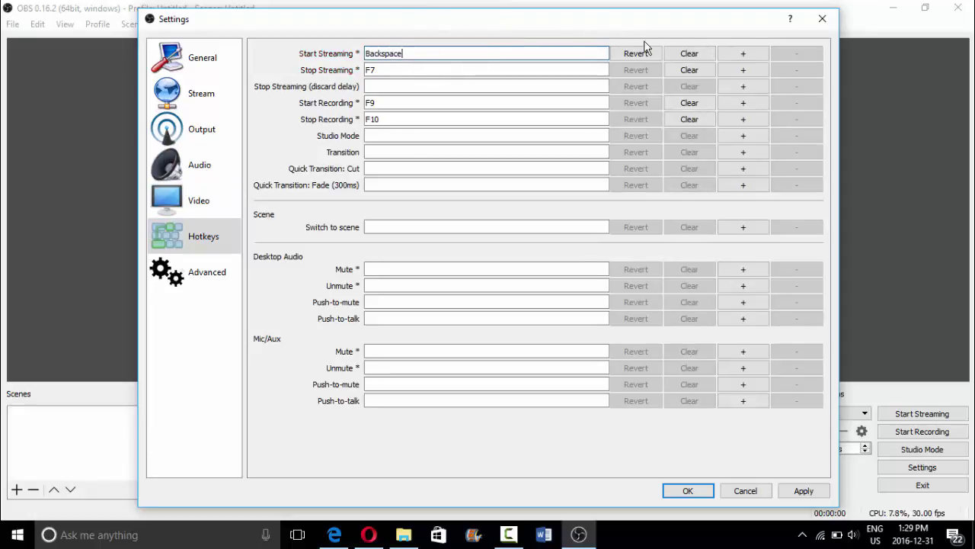
pyautogui.click(689, 54)
pyautogui.click(688, 69)
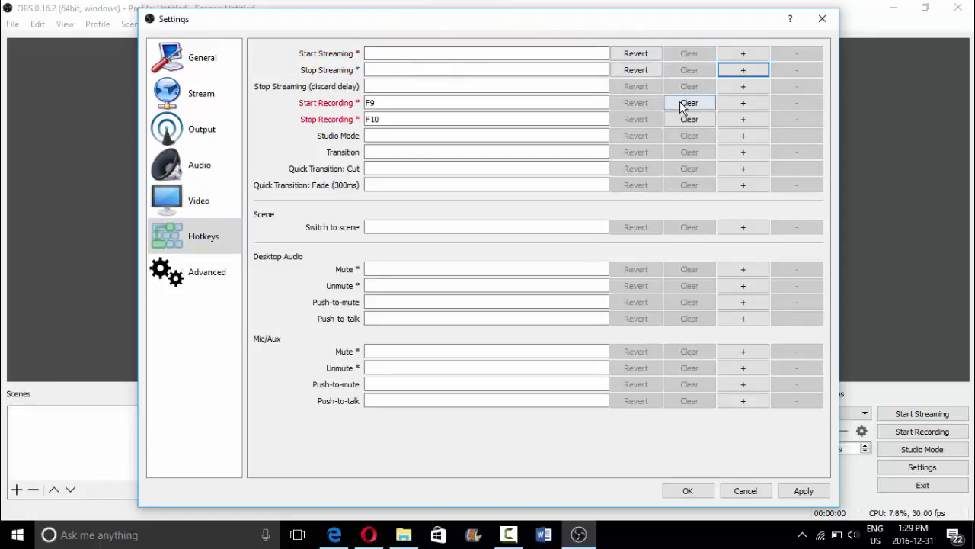
pyautogui.click(680, 103)
pyautogui.click(682, 119)
# Bind F7 to both Start Streaming and Stop Streaming
pyautogui.click(411, 70)
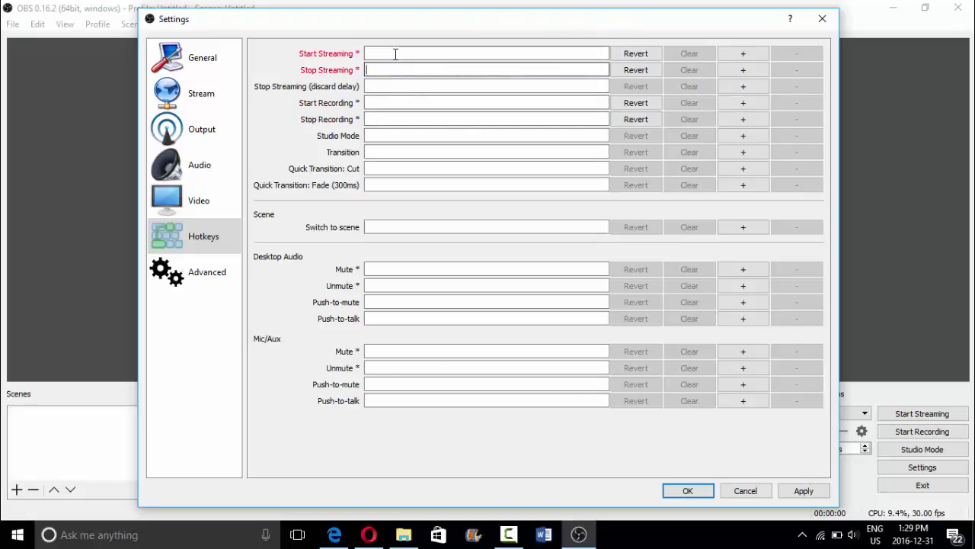
pyautogui.click(395, 54)
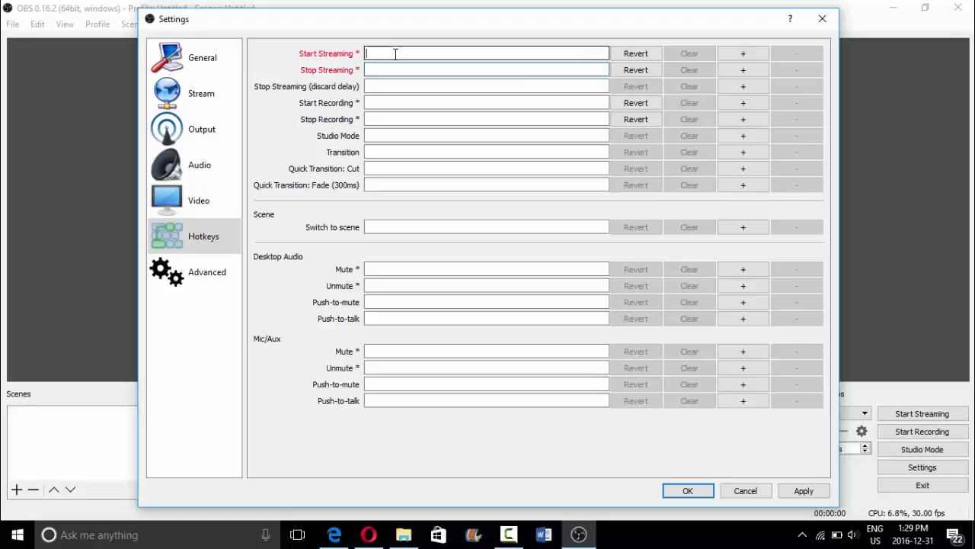
pyautogui.press('F7')
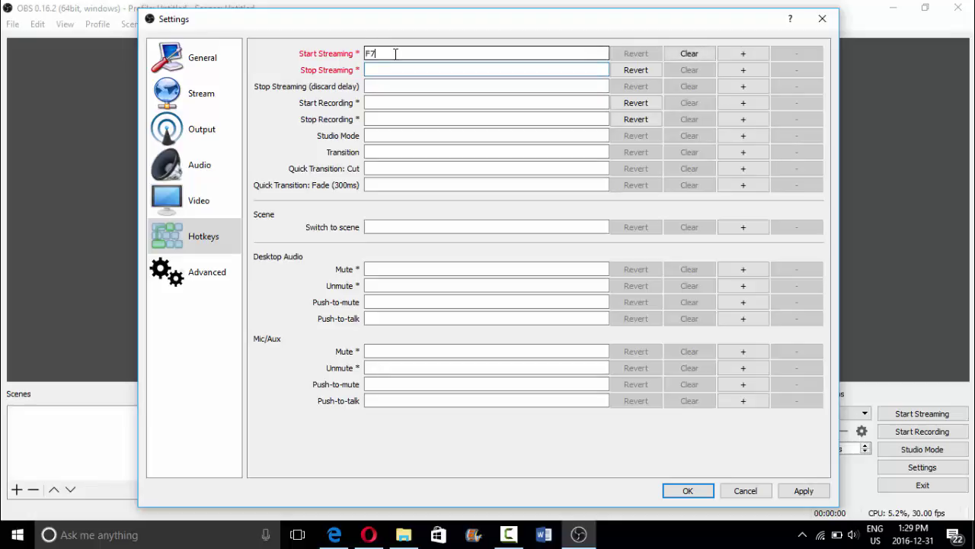
pyautogui.press('Tab')
pyautogui.press('Tab')
pyautogui.press('Tab')
pyautogui.press('F7')
pyautogui.press('Tab')
pyautogui.press('Tab')
pyautogui.press('Tab')
pyautogui.press('Tab')
pyautogui.press('Tab')
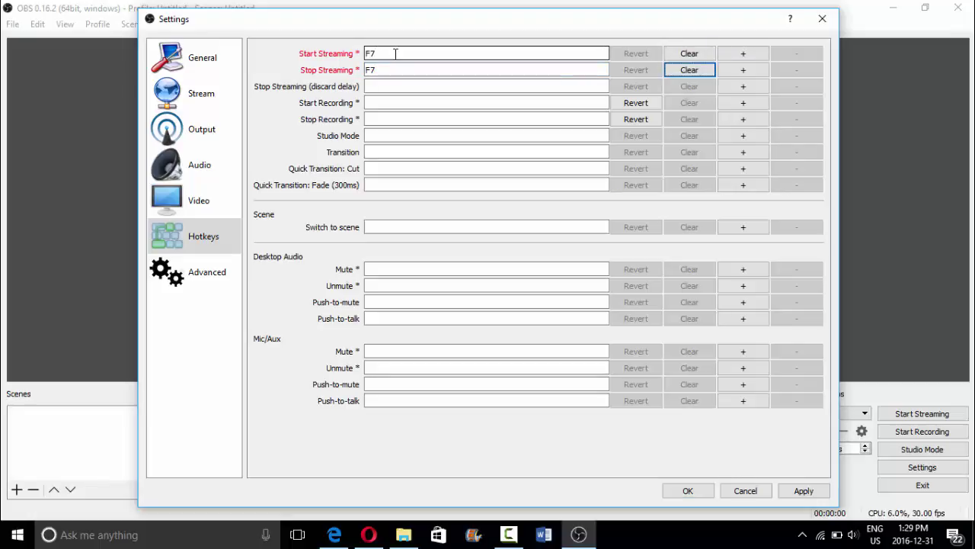
pyautogui.press('Tab')
pyautogui.press('Tab')
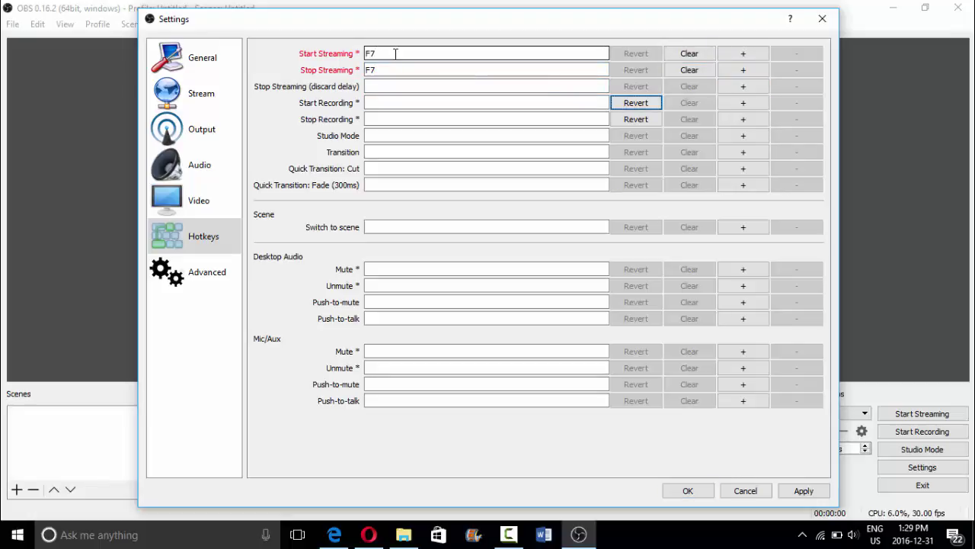
# Clear the stray Backspace entry from the Start Recording hotkey
pyautogui.click(378, 99)
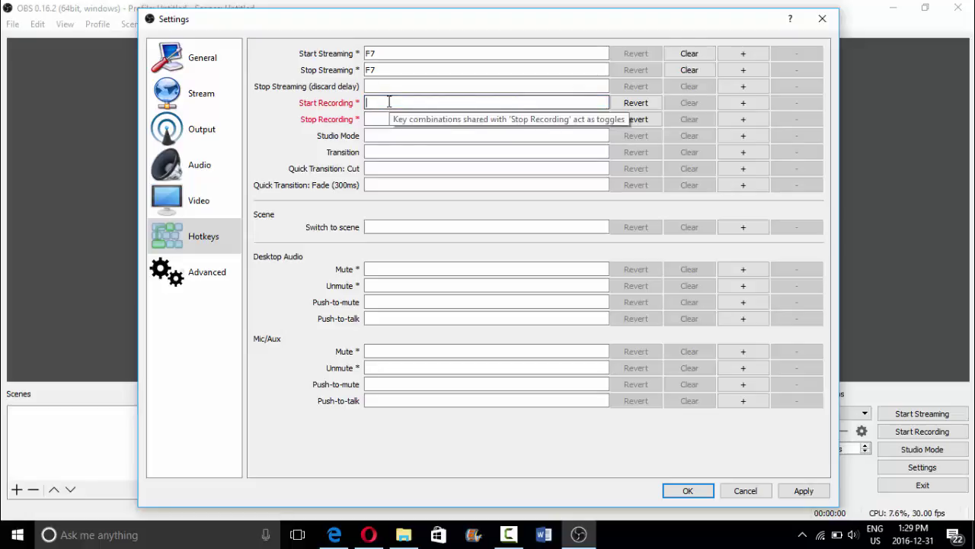
pyautogui.press('BackSpace')
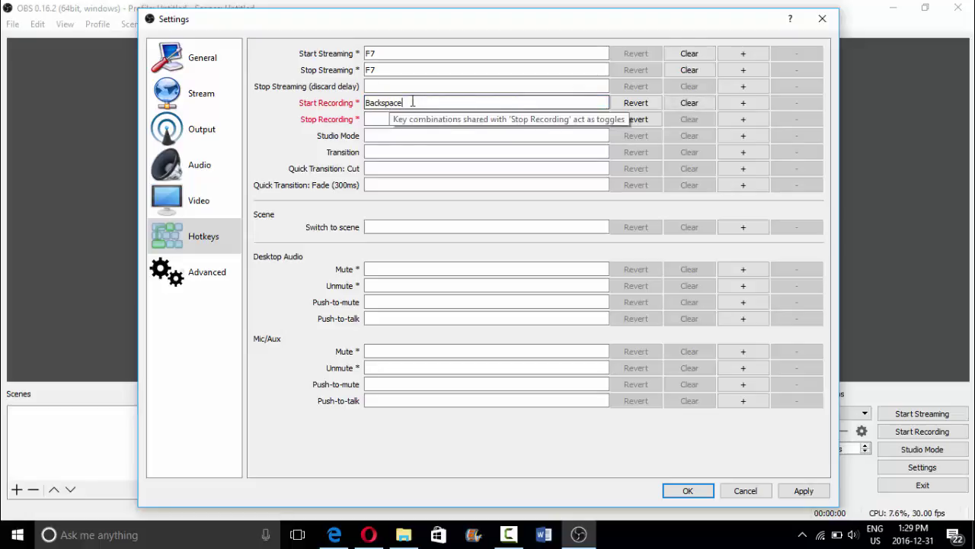
pyautogui.press('BackSpace')
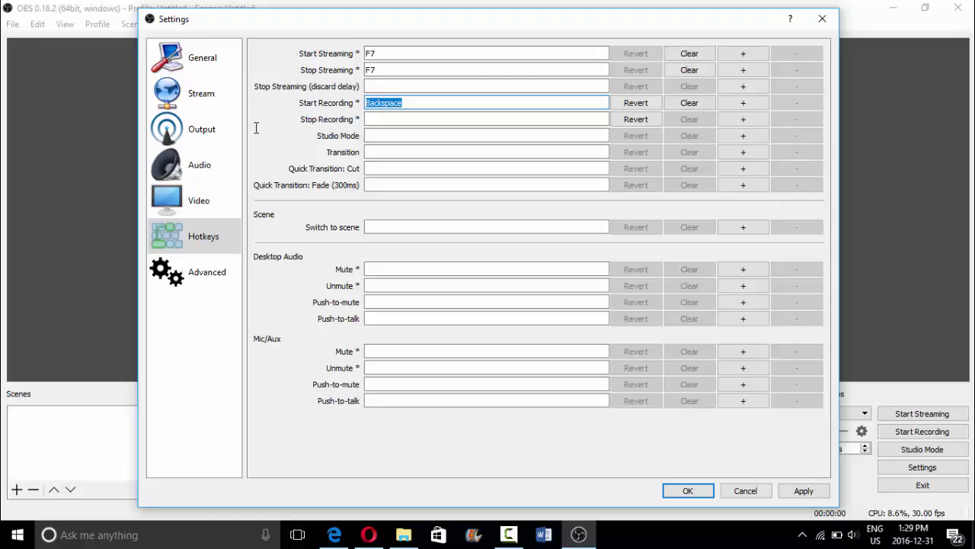
pyautogui.click(696, 109)
pyautogui.click(528, 538)
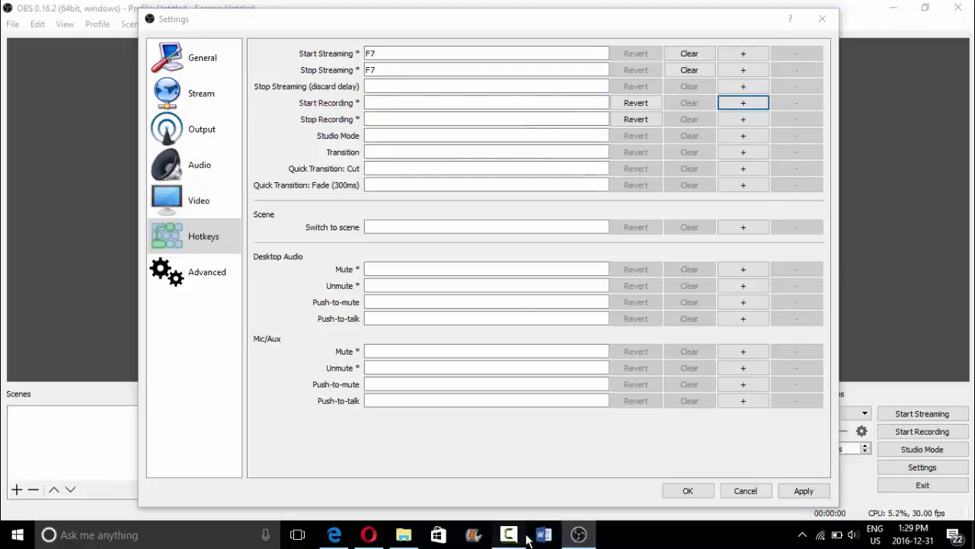
pyautogui.click(663, 203)
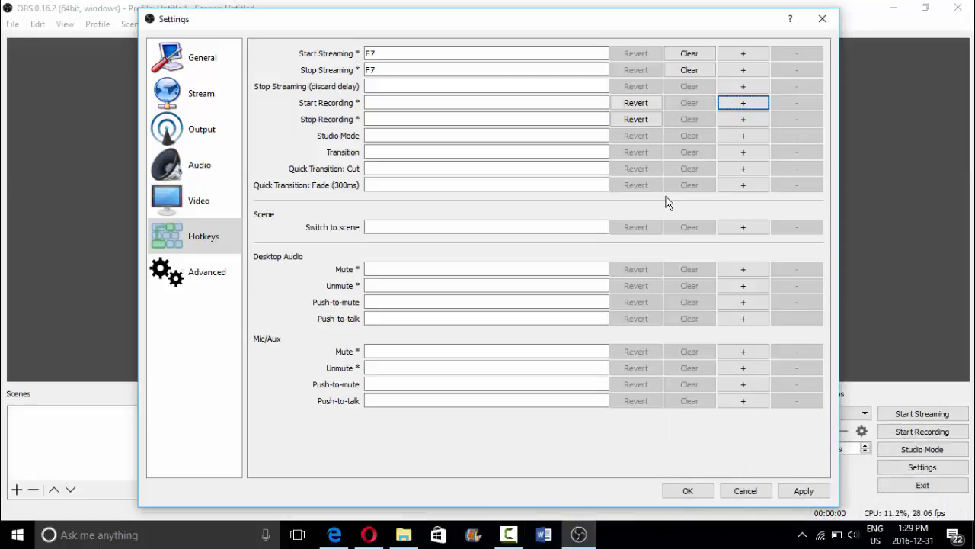
# Try Ctrl+C and Ctrl+V as recording hotkeys, clear both, then bind Start Recording to Num 2
pyautogui.click(487, 103)
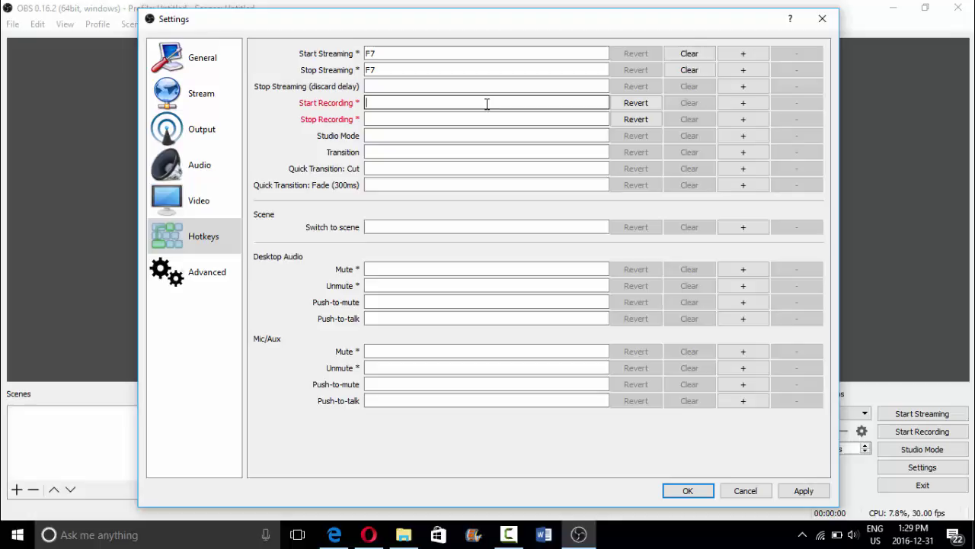
pyautogui.hotkey('ctrl', 'c')
pyautogui.click(455, 118)
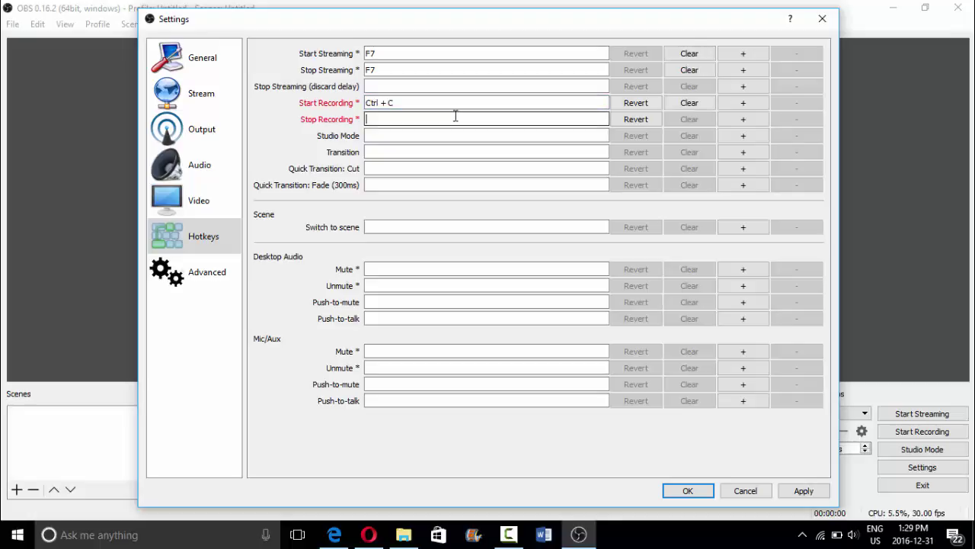
pyautogui.hotkey('ctrl', 'v')
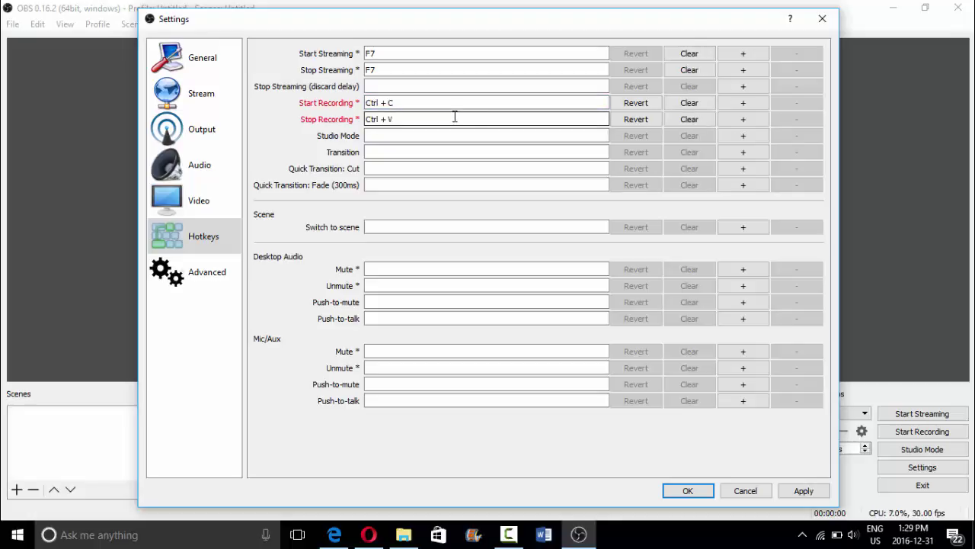
pyautogui.press('BackSpace')
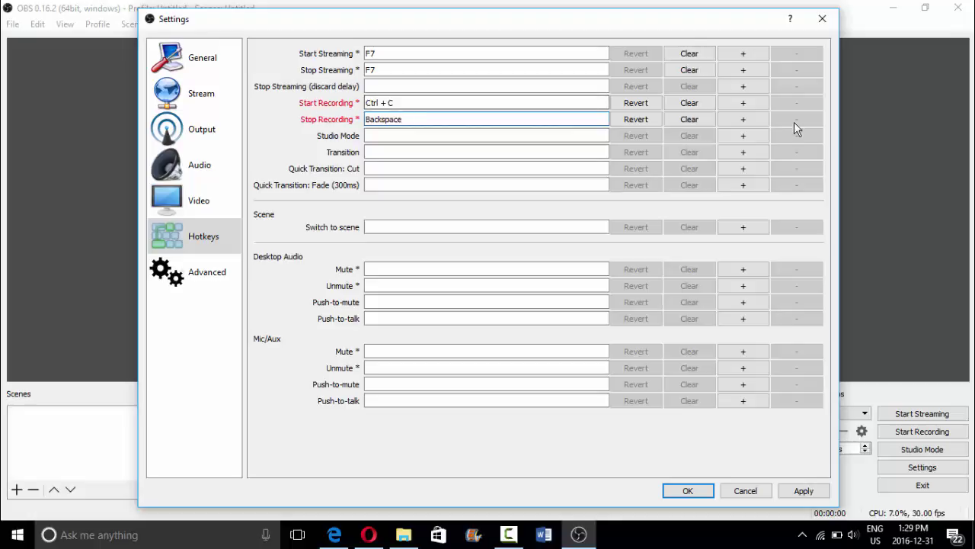
pyautogui.click(690, 120)
pyautogui.click(689, 102)
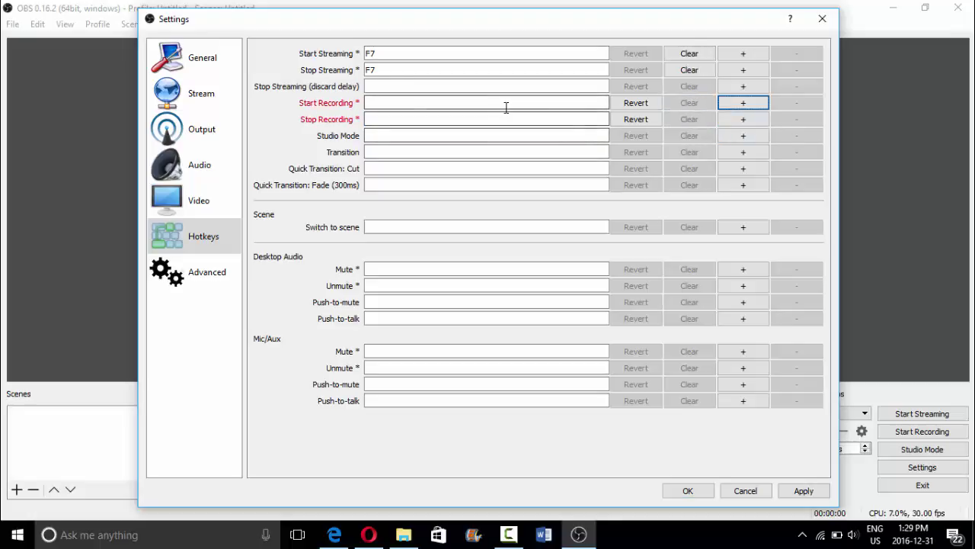
pyautogui.click(506, 107)
pyautogui.press('KP_2')
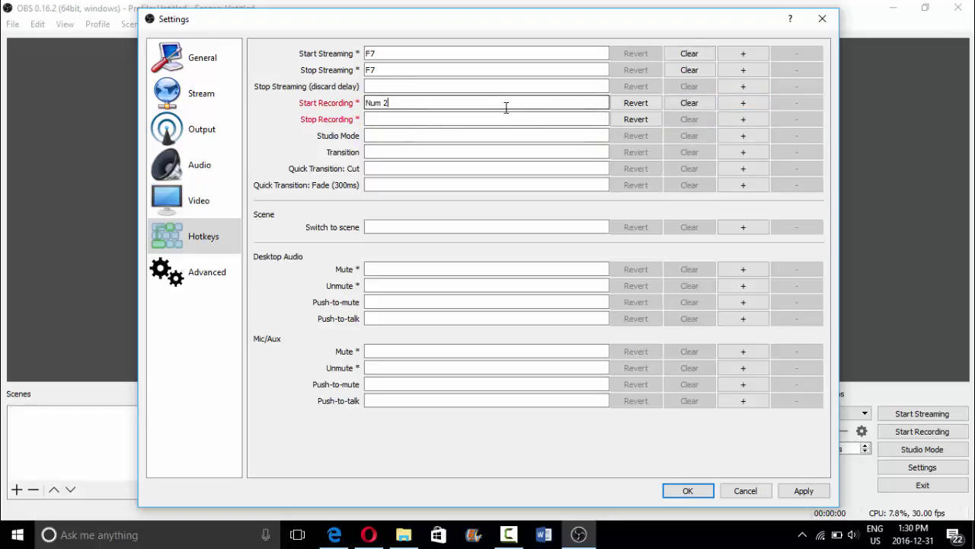
# Rebind Start Recording to Num 9 after briefly trying Num 7
pyautogui.click(686, 102)
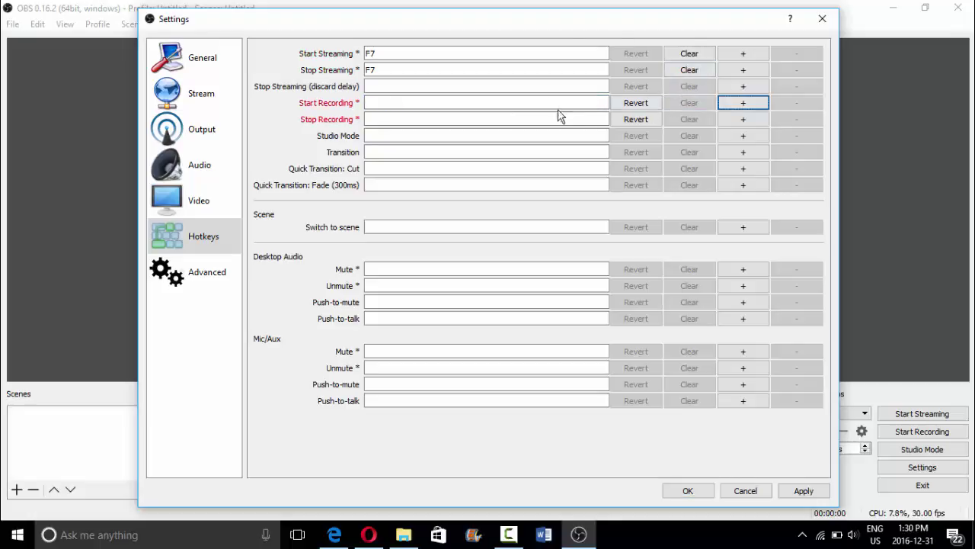
pyautogui.click(551, 103)
pyautogui.press('KP_7')
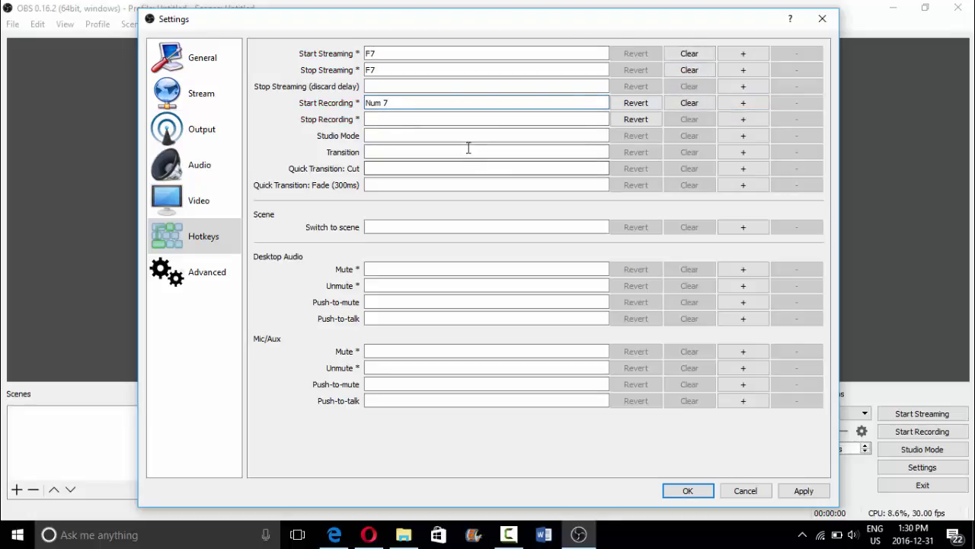
pyautogui.click(468, 131)
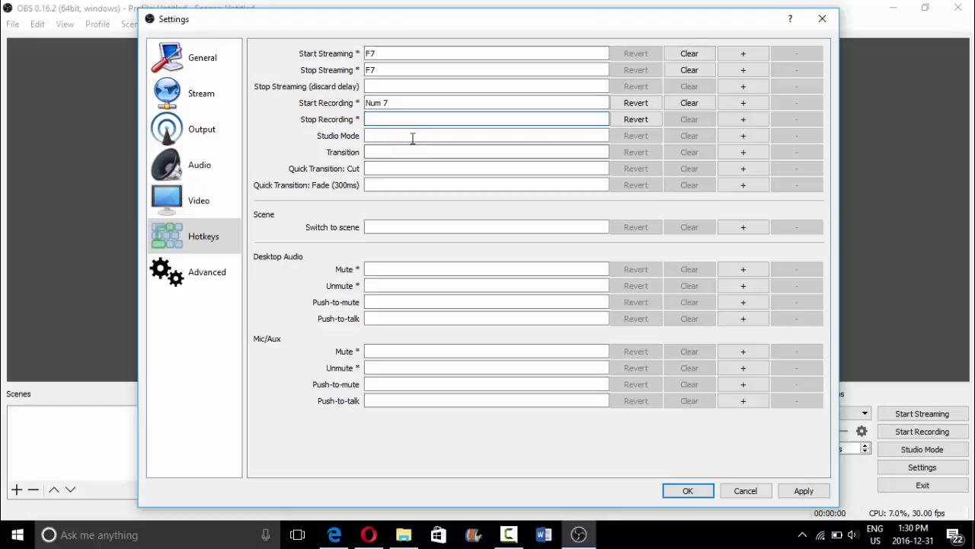
pyautogui.click(414, 104)
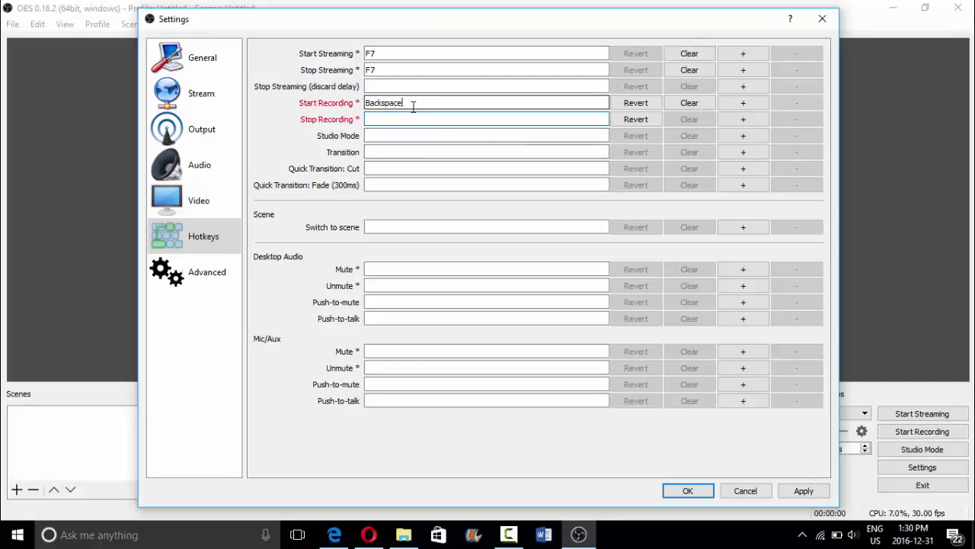
pyautogui.click(702, 104)
pyautogui.click(484, 106)
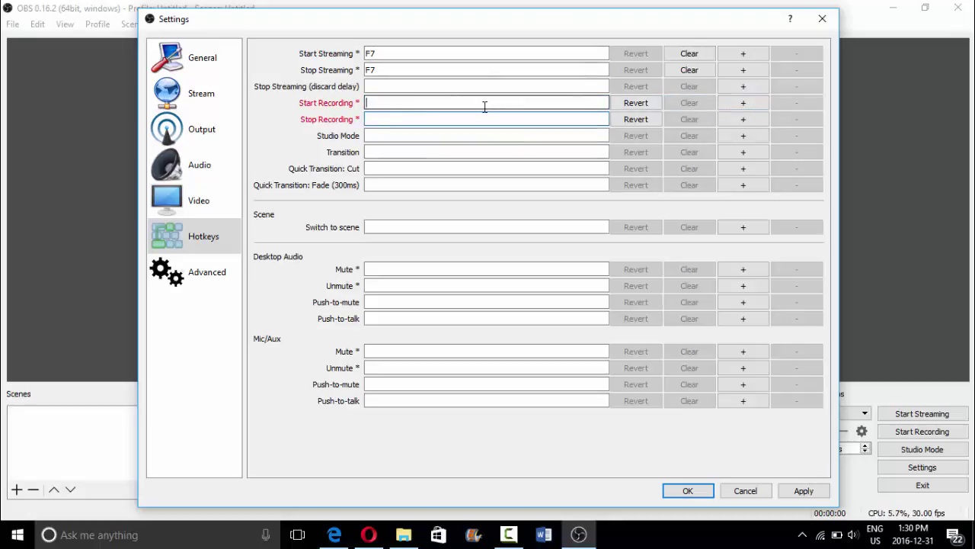
pyautogui.press('KP_9')
# Bind Stop Recording to Num 1
pyautogui.click(478, 124)
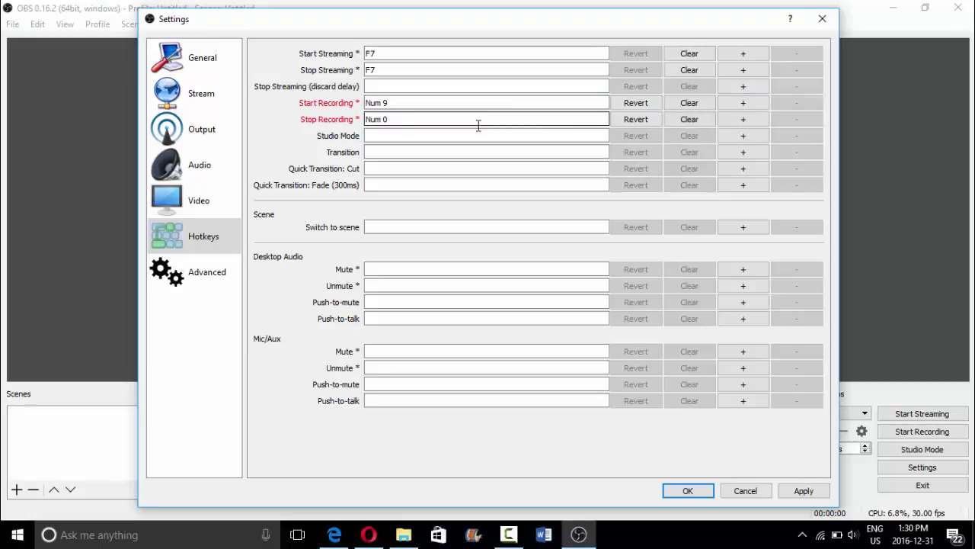
pyautogui.press('BackSpace')
pyautogui.press('KP_0')
pyautogui.press('BackSpace')
pyautogui.press('KP_1')
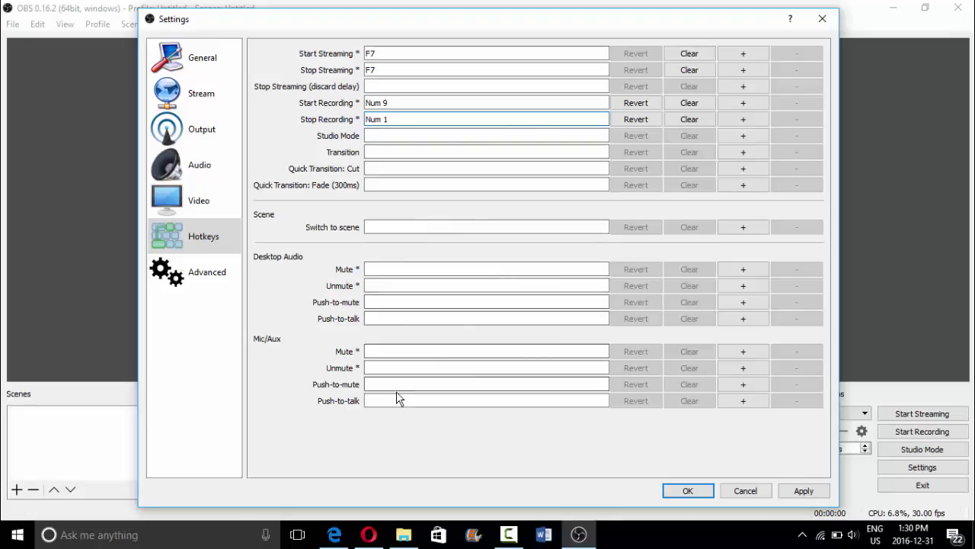
pyautogui.click(395, 364)
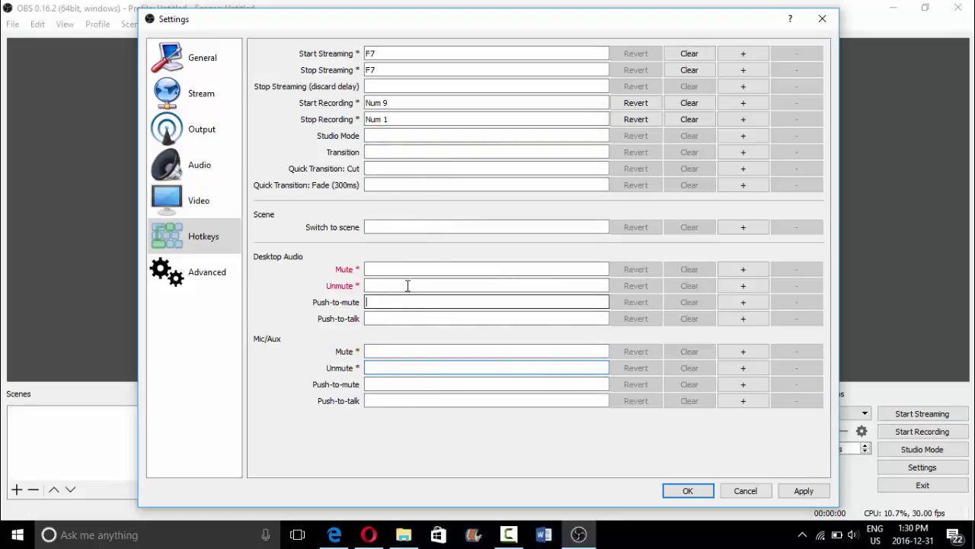
pyautogui.click(389, 270)
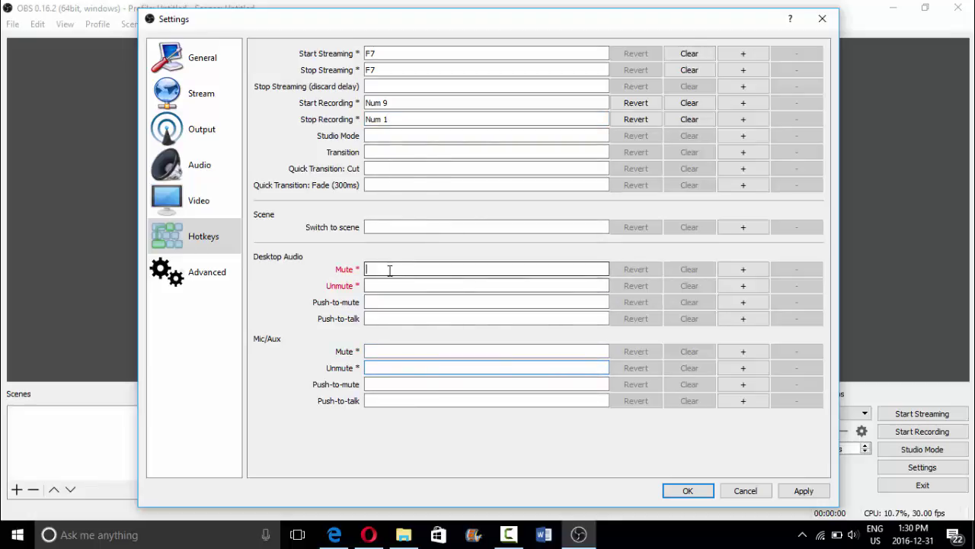
# Apply and save the hotkey settings, check Advanced, then close Settings
pyautogui.click(792, 493)
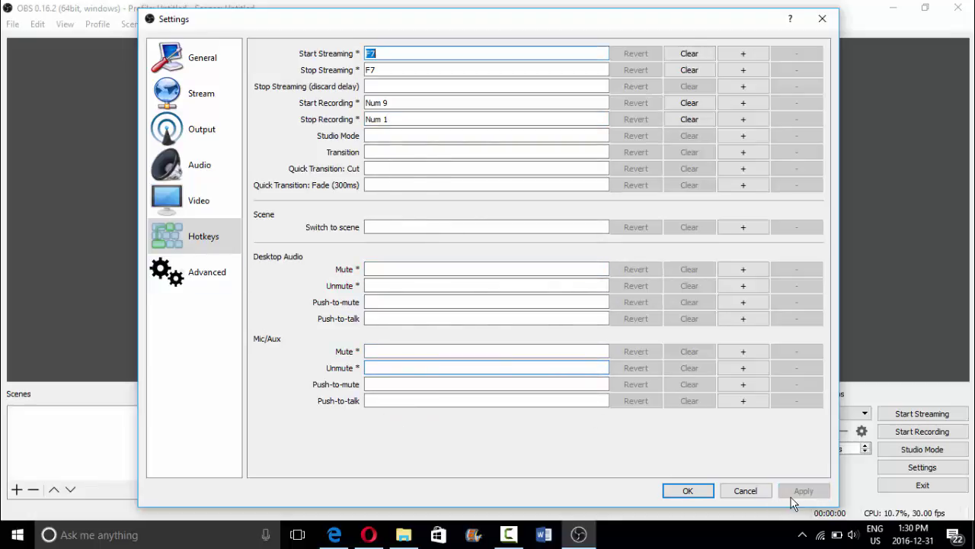
pyautogui.click(696, 489)
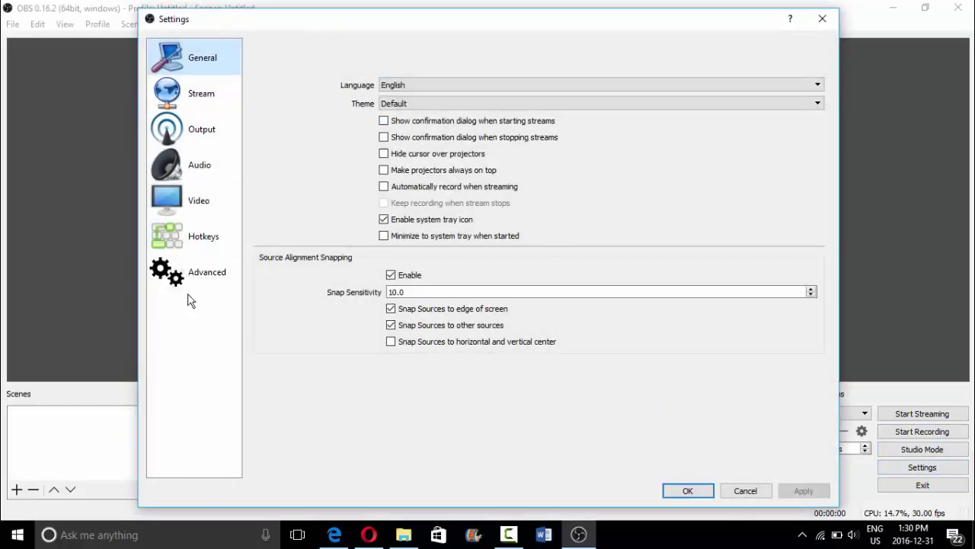
pyautogui.click(193, 268)
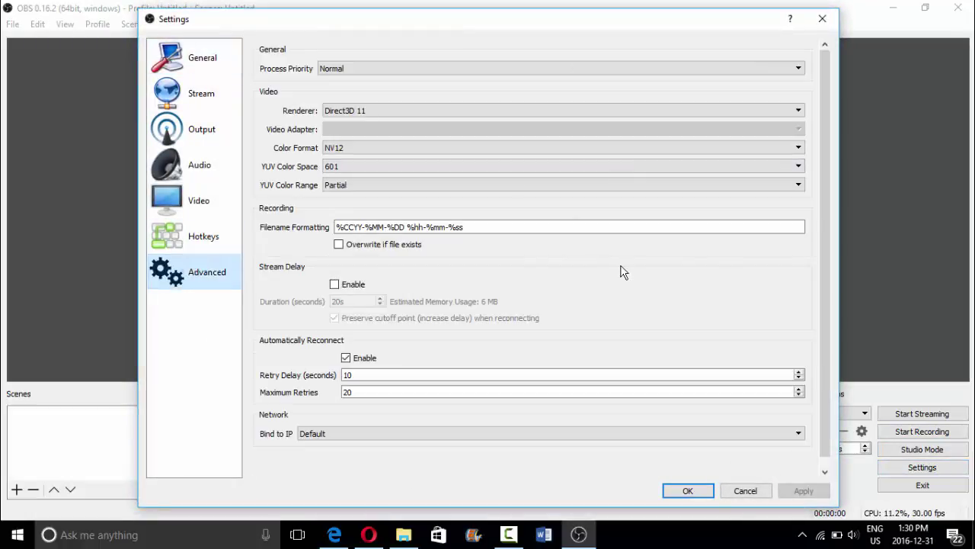
pyautogui.click(821, 21)
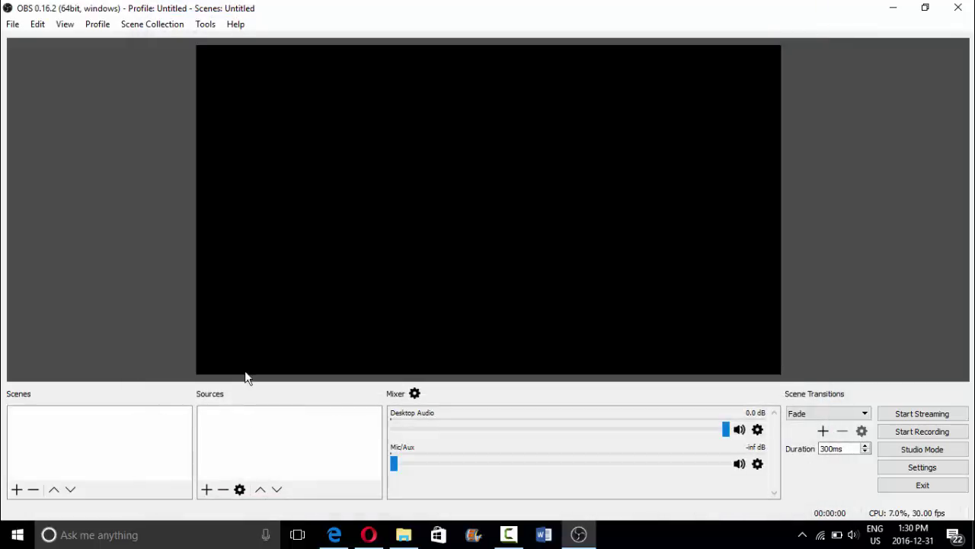
# Add a new scene named 'Tutorials w/ Facecam'
pyautogui.click(16, 489)
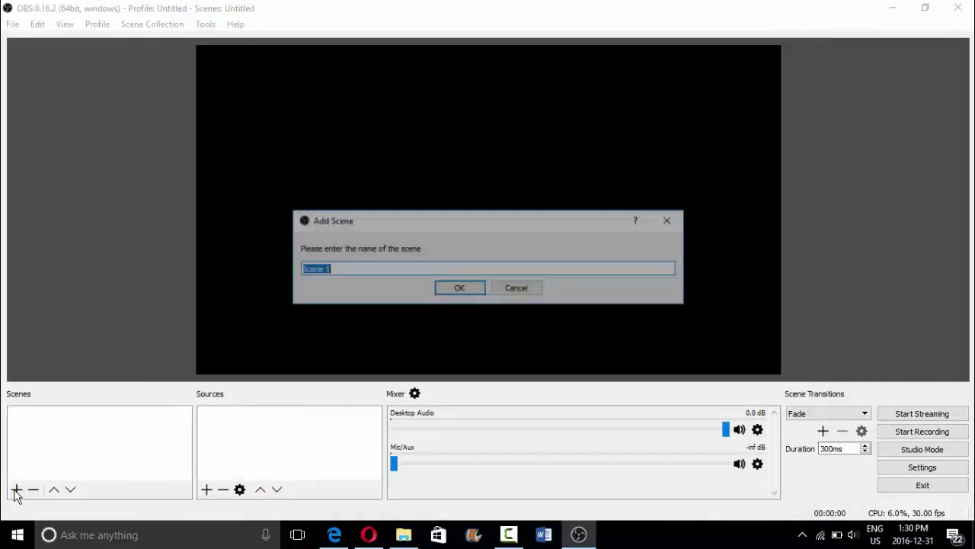
pyautogui.press('BackSpace')
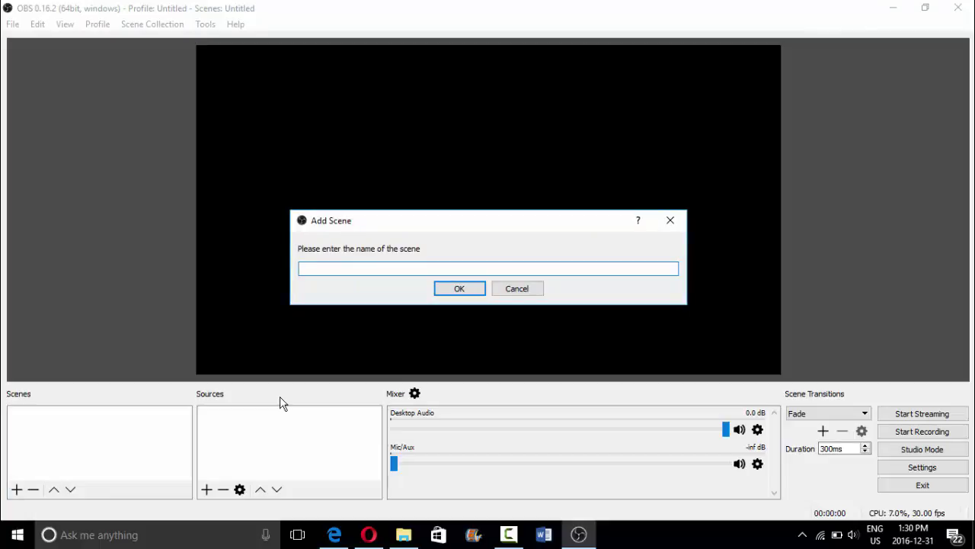
pyautogui.write('Tutorials')
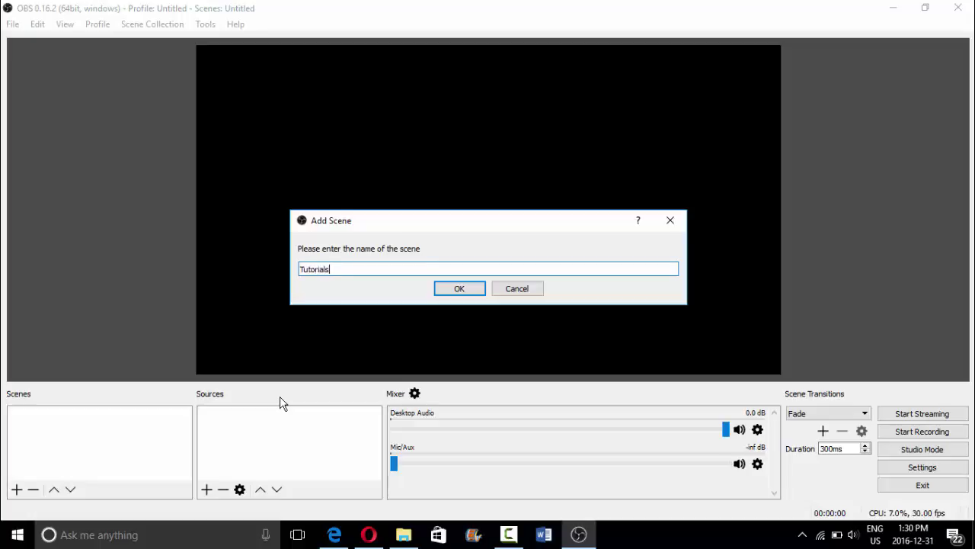
pyautogui.press('BackSpace')
pyautogui.write('w')
pyautogui.write('/')
pyautogui.press('Print')
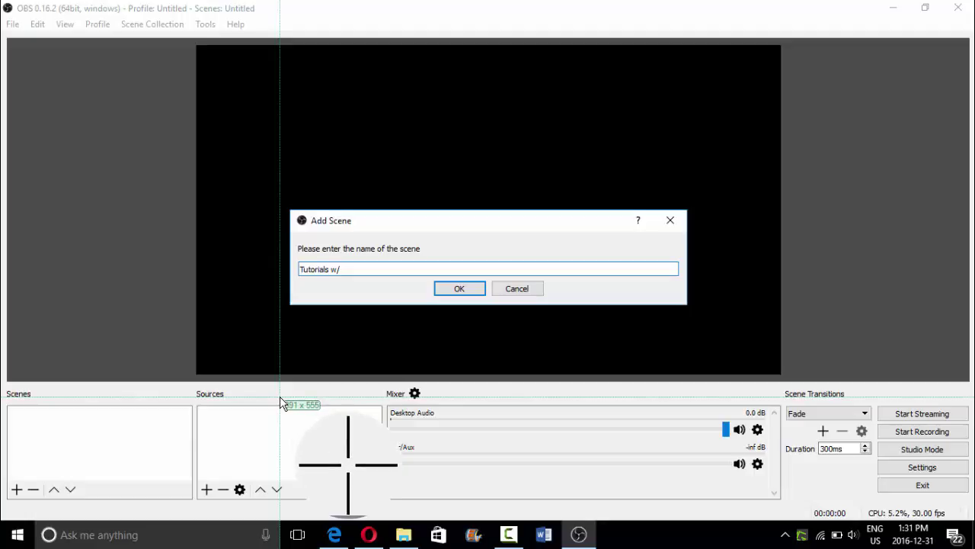
pyautogui.press('Escape')
pyautogui.write('Face')
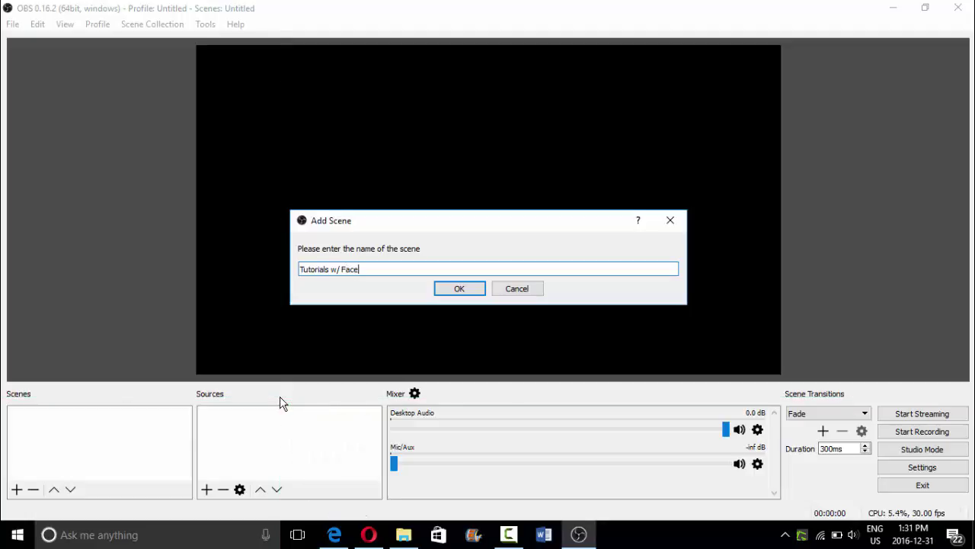
pyautogui.write('cam')
pyautogui.press('Return')
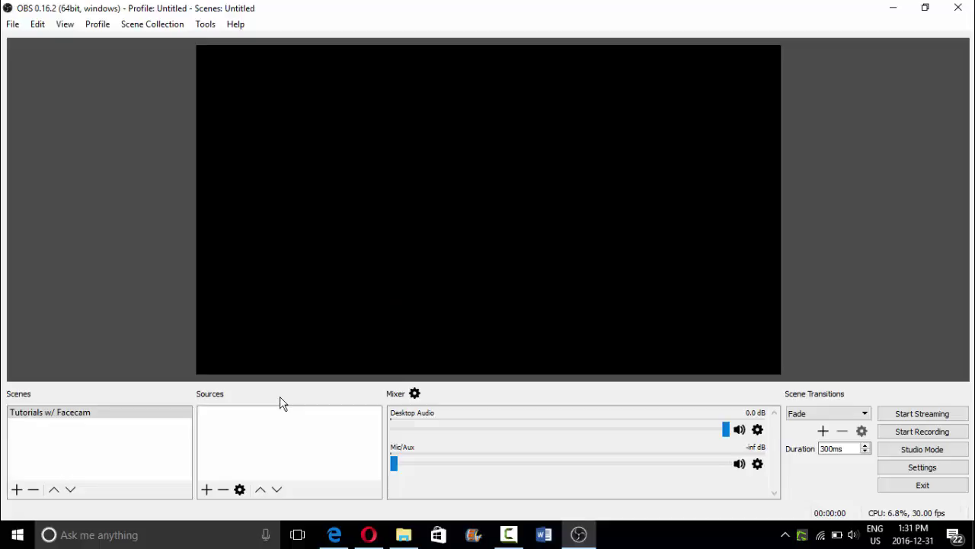
# Select the Tutorials w/ Facecam scene so a source can be added to it
pyautogui.rightClick(282, 420)
pyautogui.click(197, 462)
pyautogui.click(119, 415)
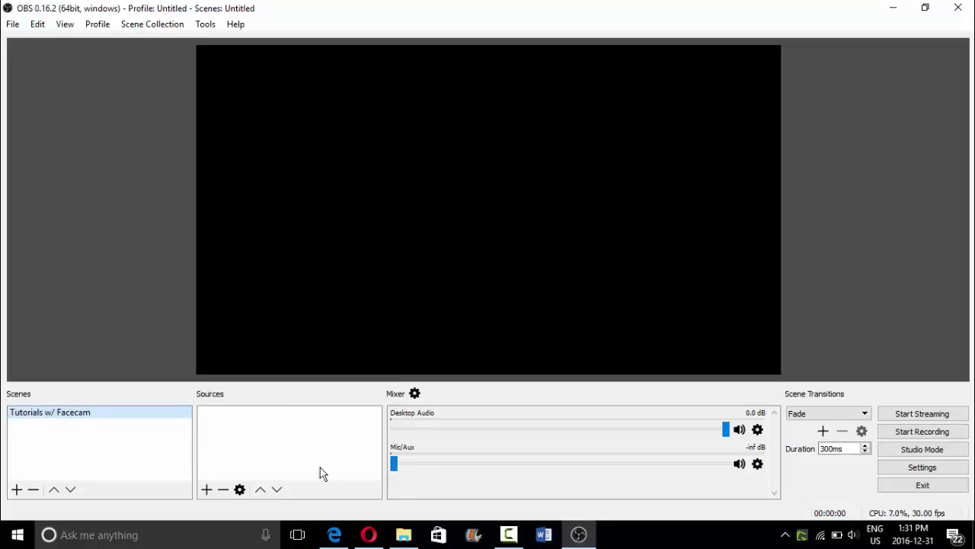
pyautogui.click(207, 490)
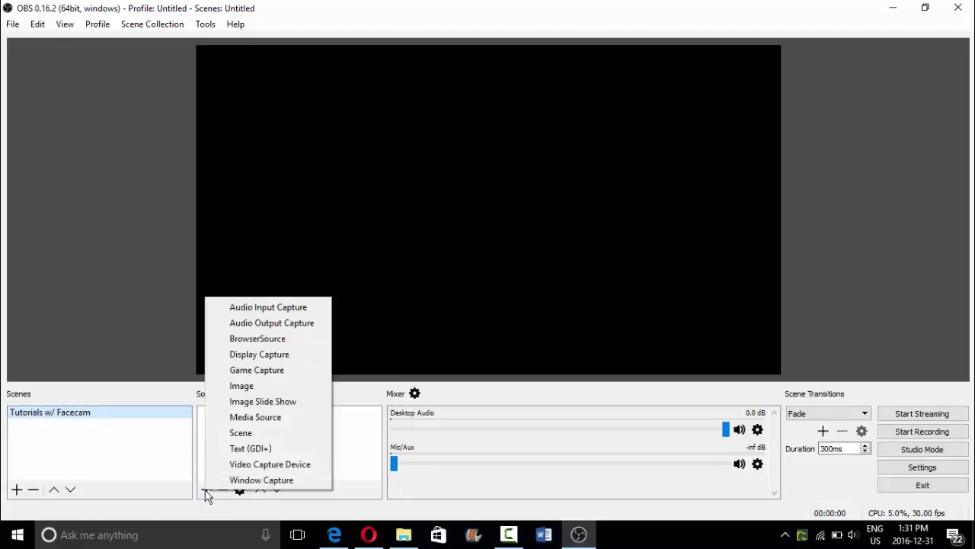
pyautogui.click(341, 446)
# Add a Display Capture source named 'Monitor Capture', keeping cursor capture on
pyautogui.rightClick(370, 446)
pyautogui.moveTo(395, 454)
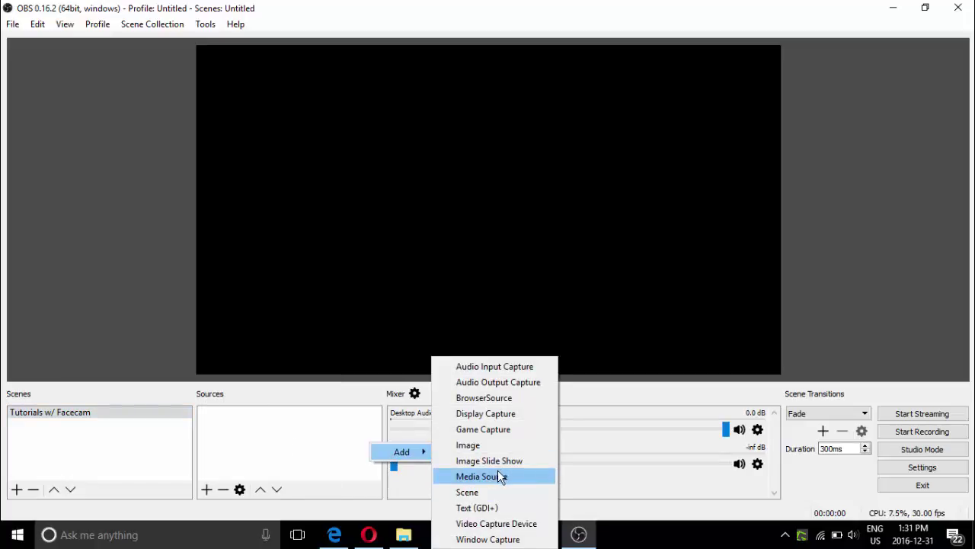
pyautogui.click(499, 412)
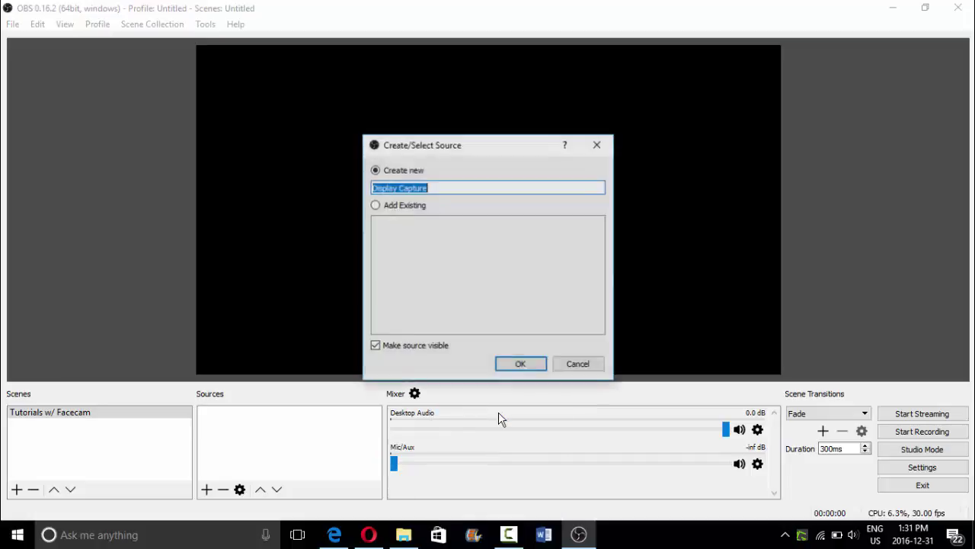
pyautogui.press('BackSpace')
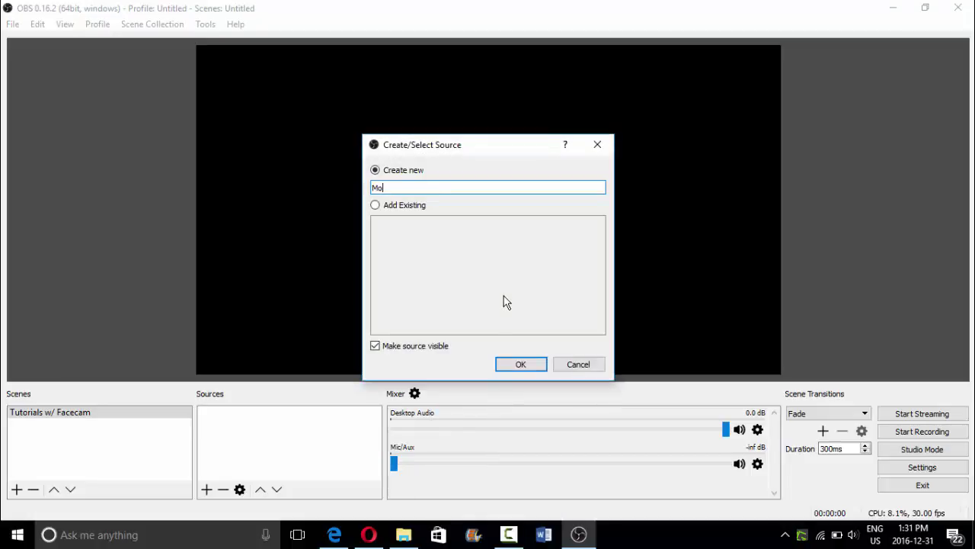
pyautogui.write('Monti')
pyautogui.press('BackSpace')
pyautogui.press('BackSpace')
pyautogui.write('itor Capture')
pyautogui.click(514, 354)
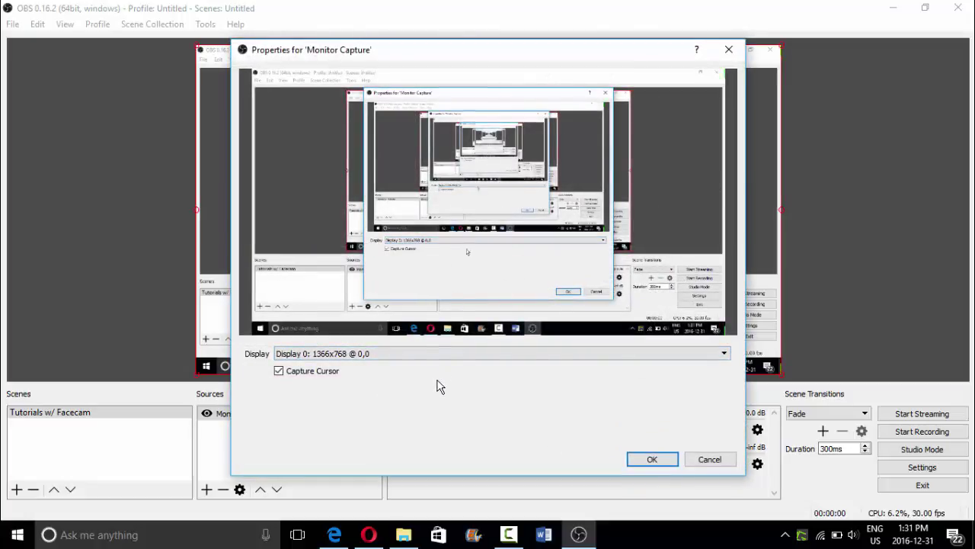
pyautogui.click(302, 372)
pyautogui.click(291, 374)
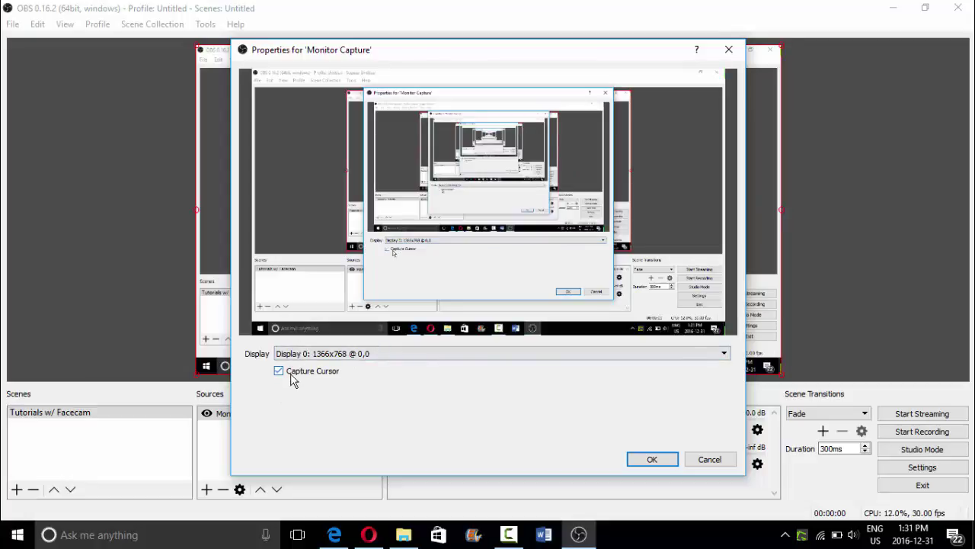
pyautogui.click(654, 464)
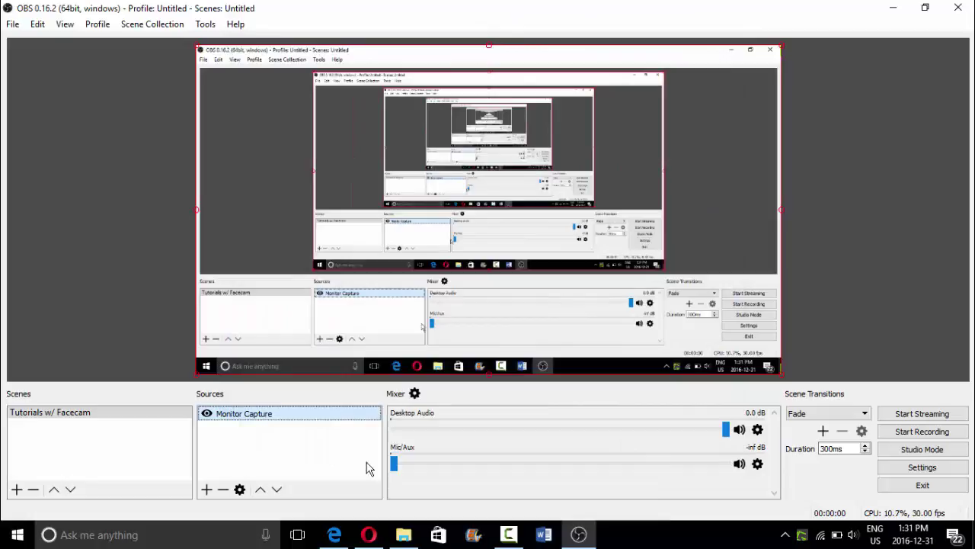
# Add a Video Capture Device source, keeping the default name 'Video Capture Device'
pyautogui.rightClick(326, 444)
pyautogui.moveTo(366, 455)
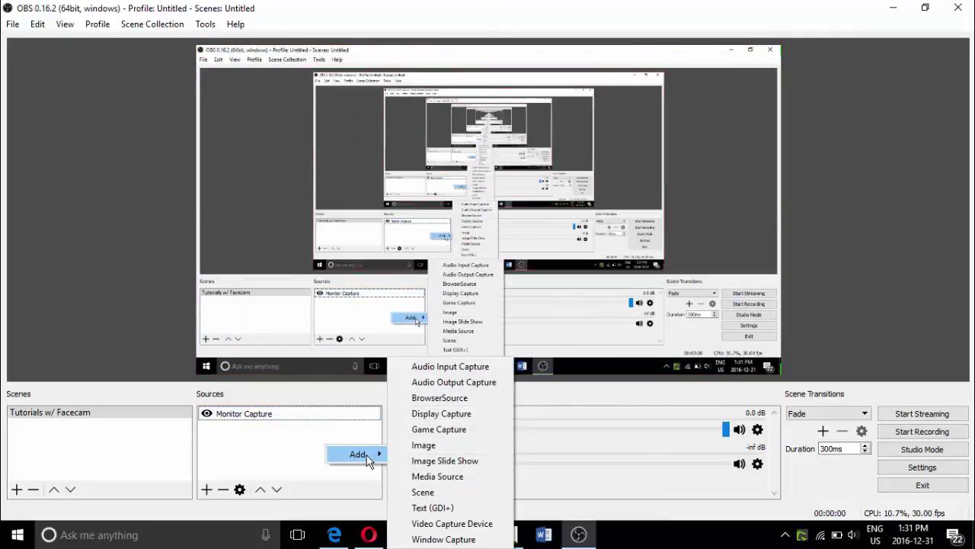
pyautogui.click(428, 524)
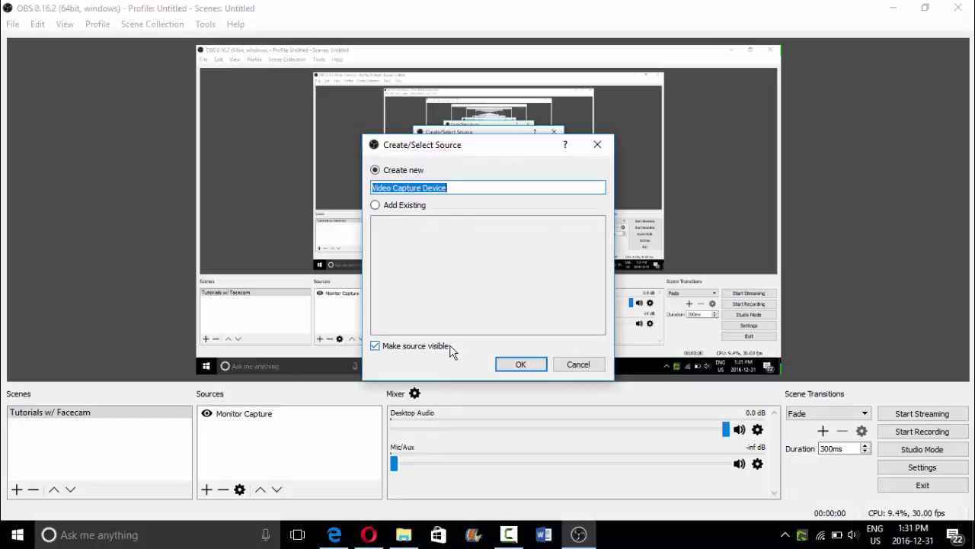
pyautogui.press('Return')
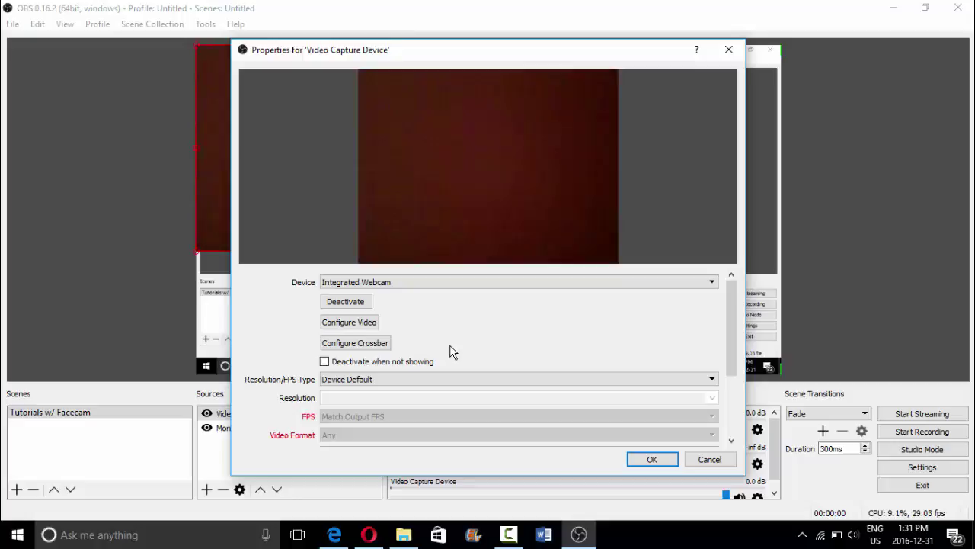
# Close the webcam source properties, discarding the unsaved changes
pyautogui.click(729, 50)
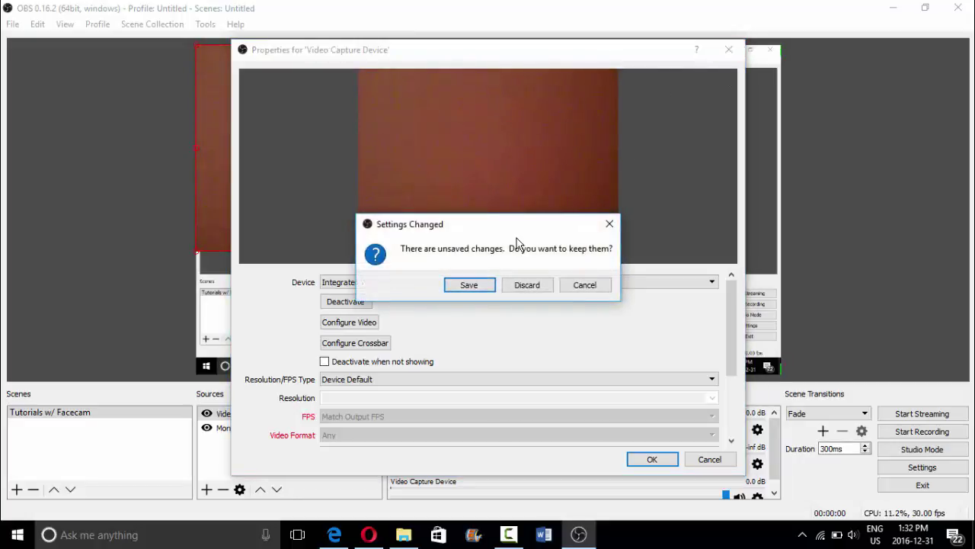
pyautogui.press('Tab')
pyautogui.hotkey('shift', 'Tab')
pyautogui.press('Tab')
pyautogui.press('Return')
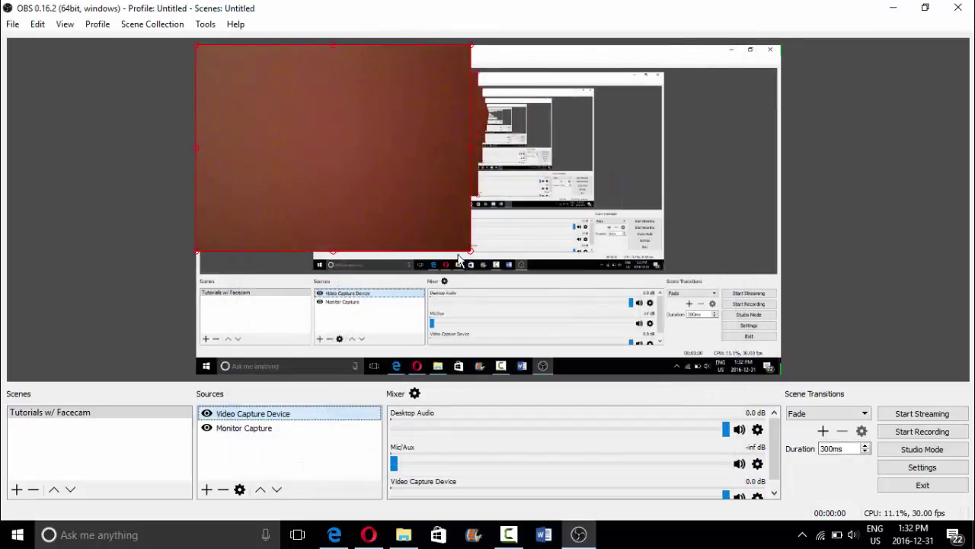
# Shrink the webcam image into the preview's top-left corner and return Mic/Aux to -inf dB
pyautogui.moveTo(470, 252); pyautogui.dragTo(343, 150)
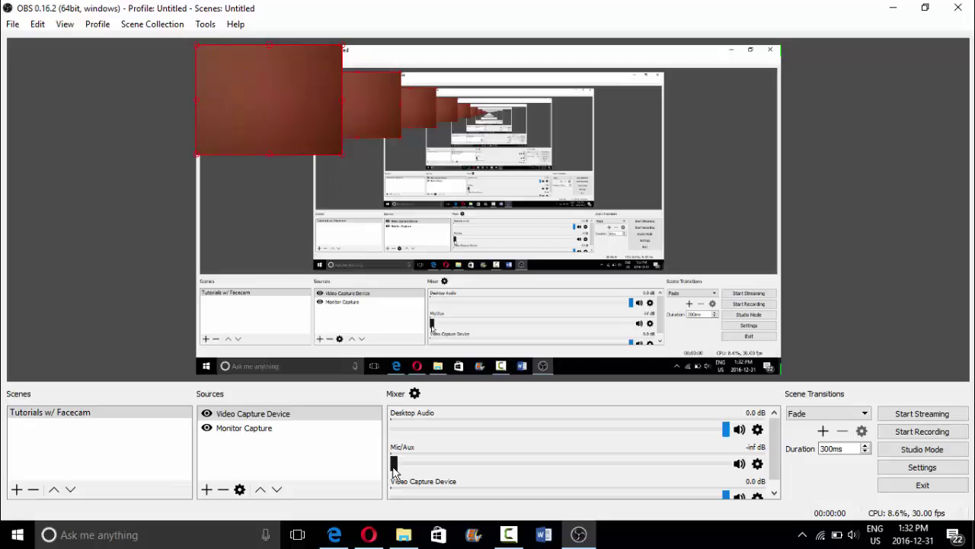
pyautogui.moveTo(396, 464); pyautogui.dragTo(765, 460)
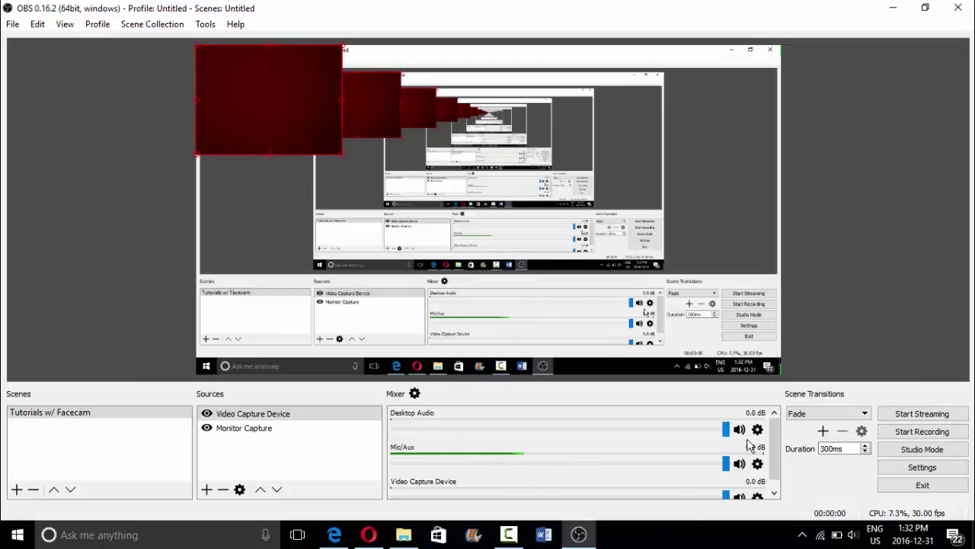
pyautogui.moveTo(726, 467); pyautogui.dragTo(393, 464)
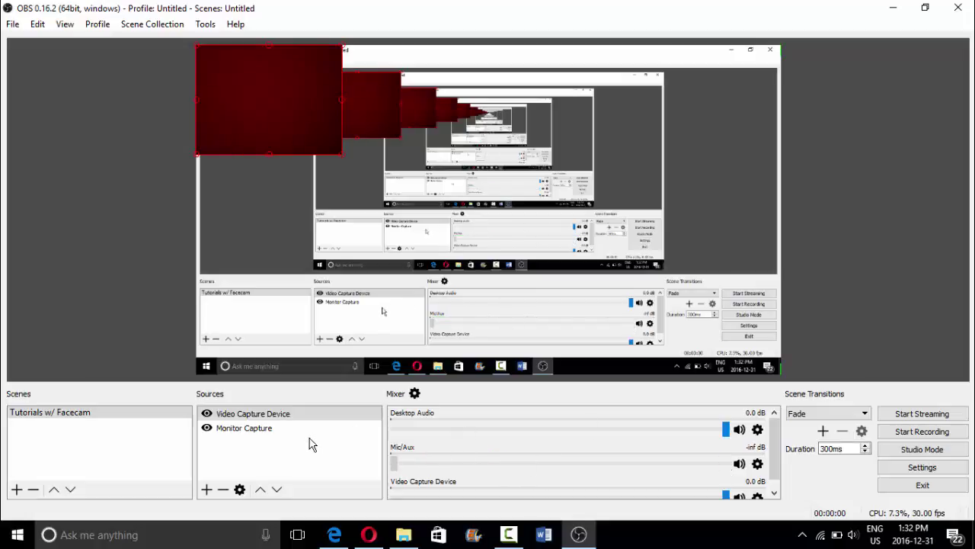
# Try streaming, dismiss the stream-key connection error, then record and stop a brief test clip
pyautogui.click(934, 416)
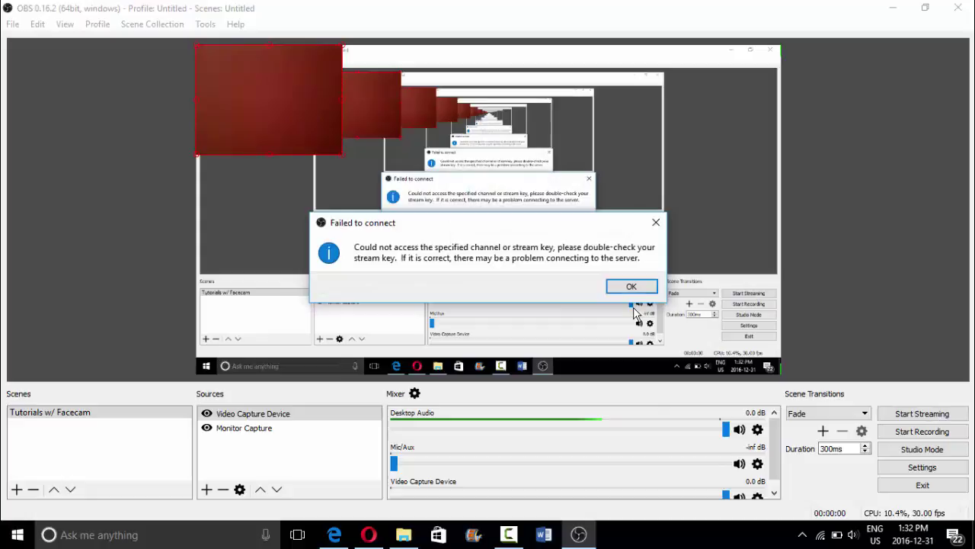
pyautogui.click(632, 286)
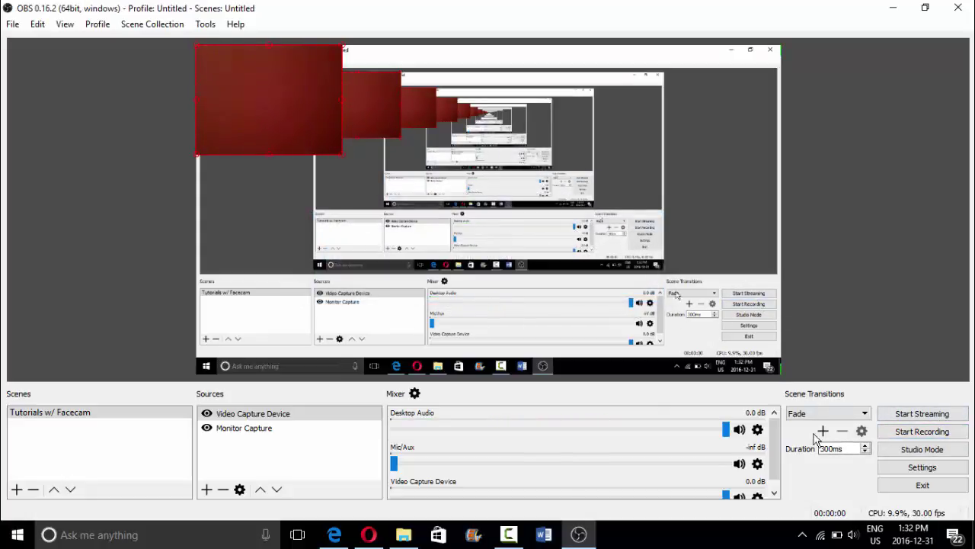
pyautogui.click(910, 439)
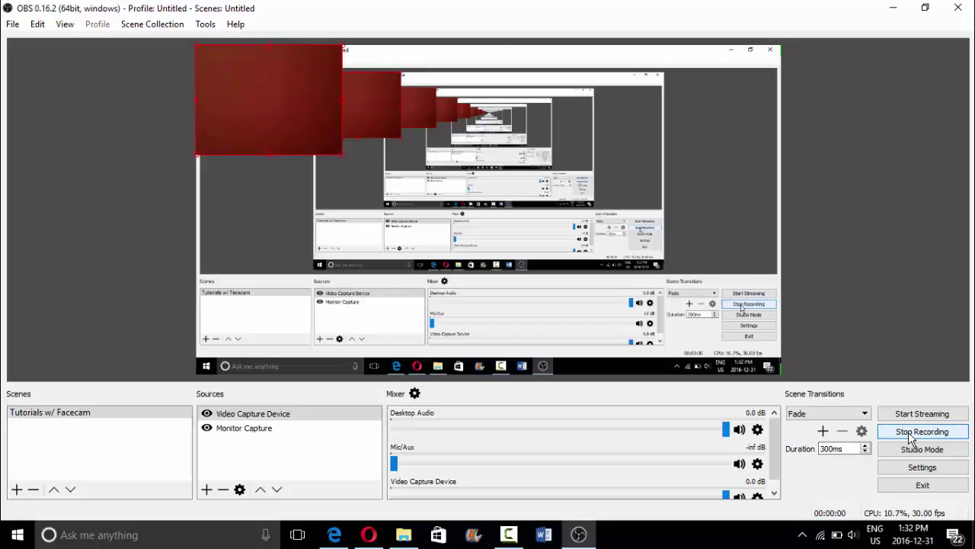
pyautogui.click(910, 435)
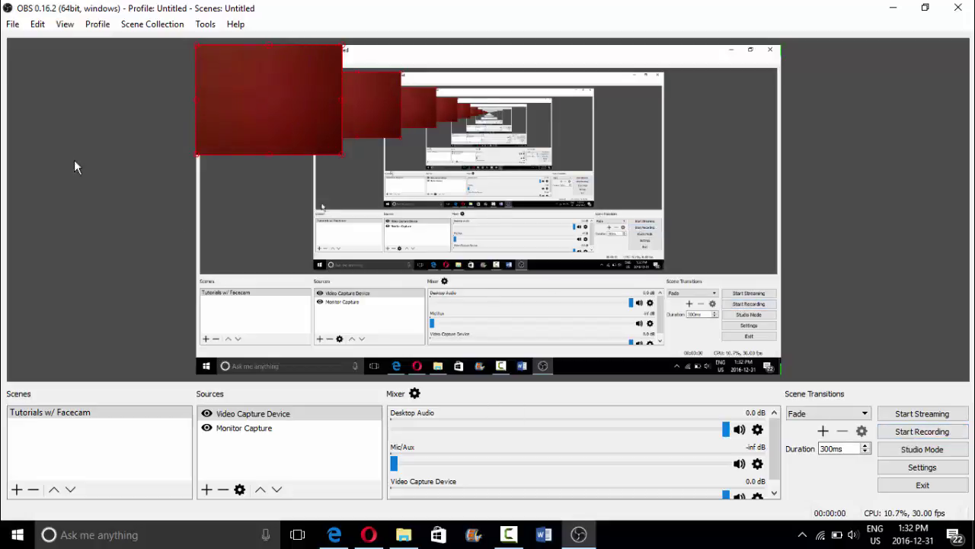
pyautogui.click(13, 24)
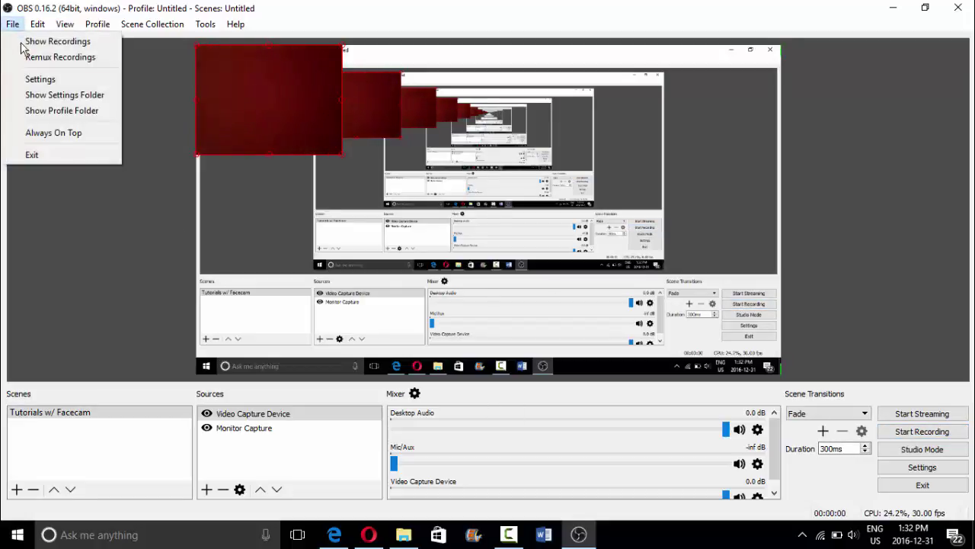
pyautogui.click(29, 44)
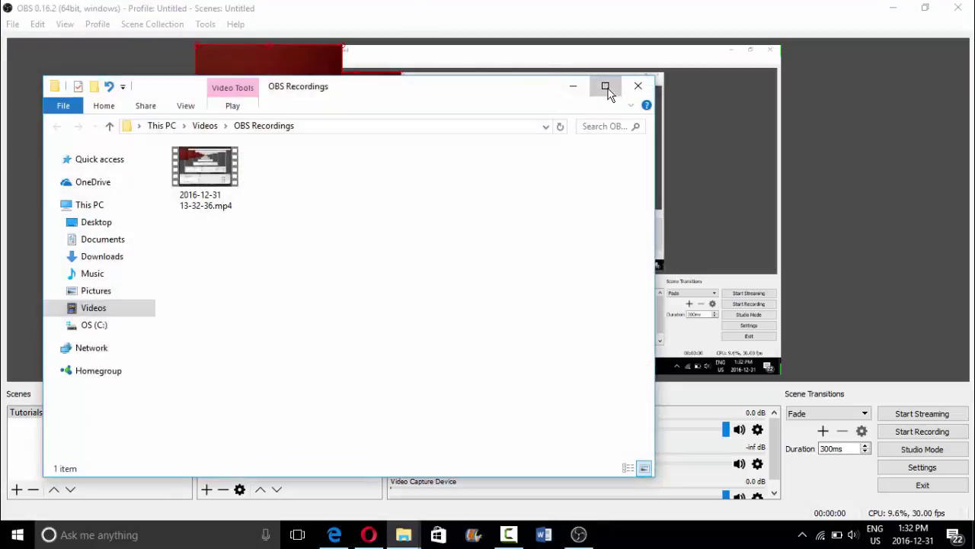
pyautogui.click(604, 85)
pyautogui.click(166, 89)
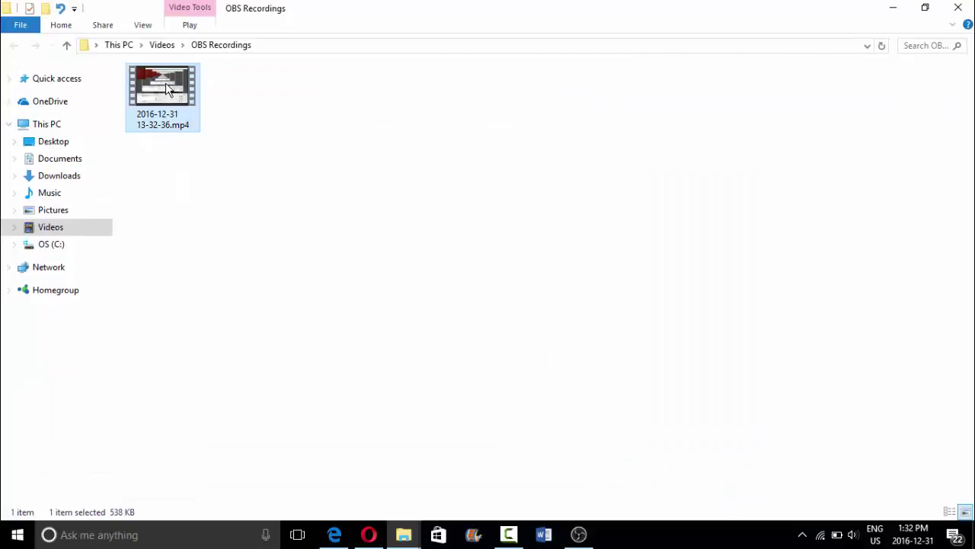